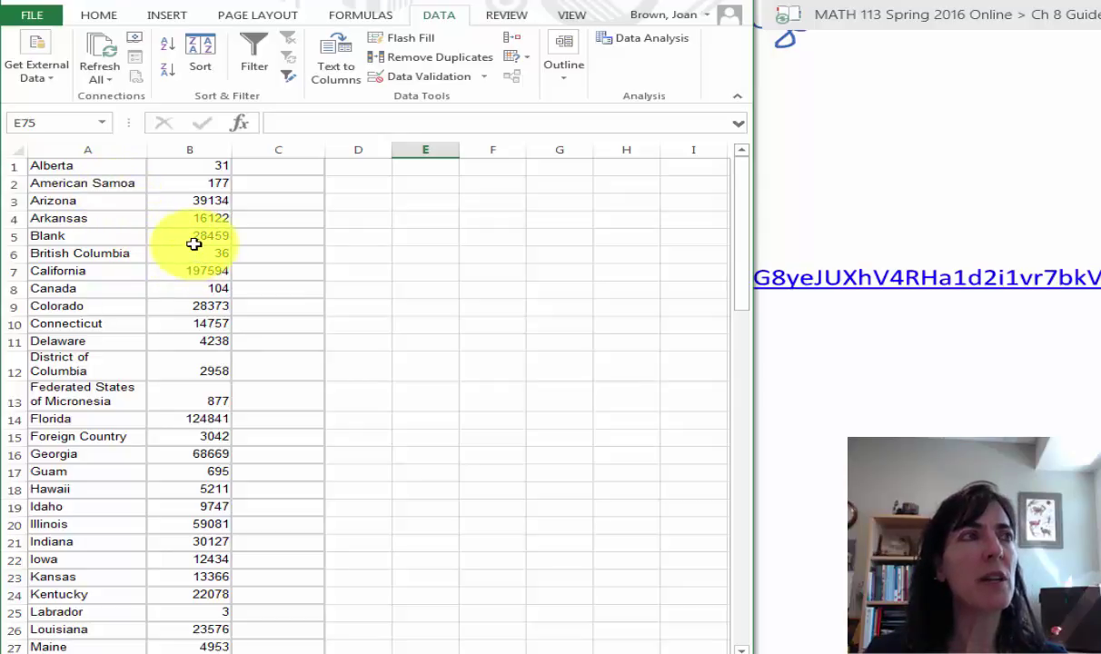
Step: Examine the alphabetical list of states and territories in column A and their values in column B, looking for the smallest and largest
left_click(89, 166)
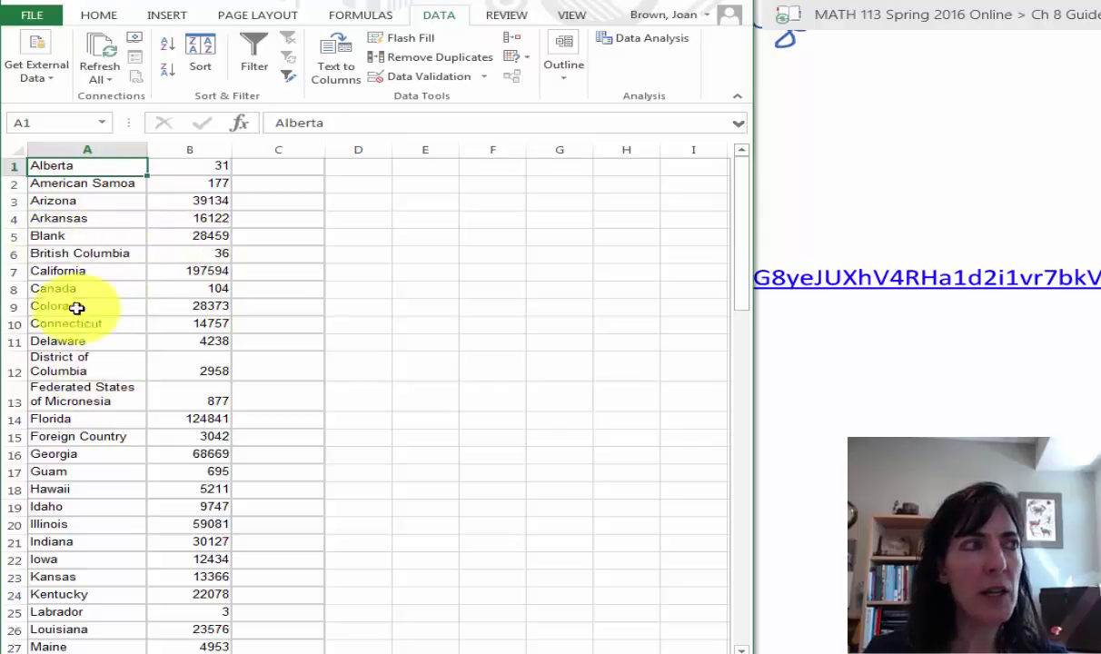
left_click(90, 396)
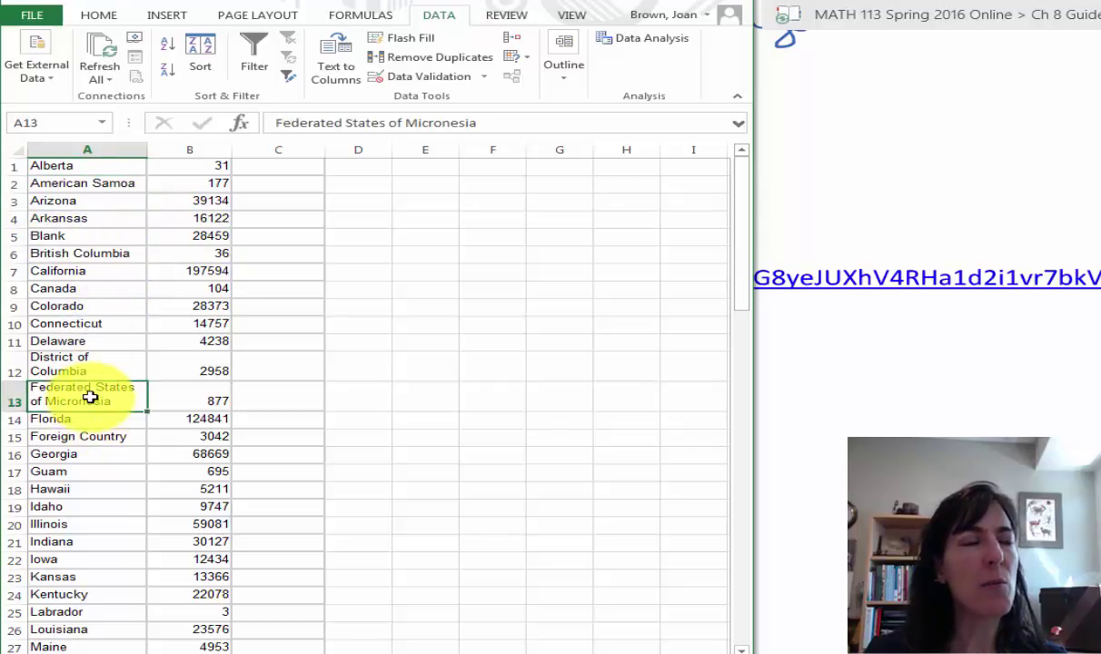
scroll(90, 397, "down", 7)
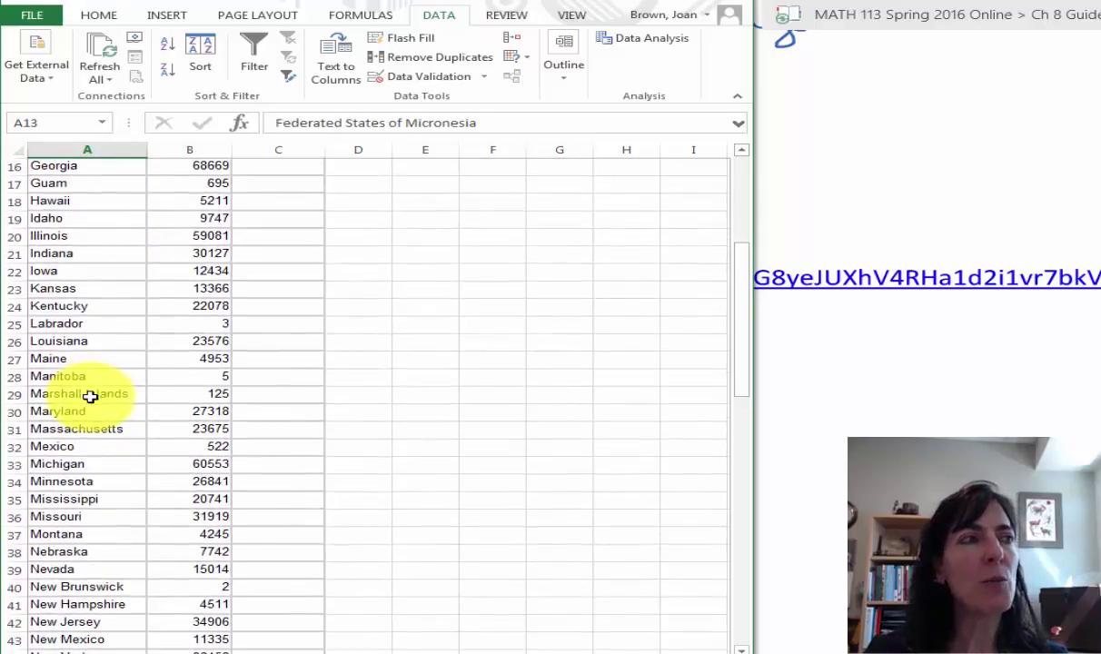
scroll(90, 397, "down", 4)
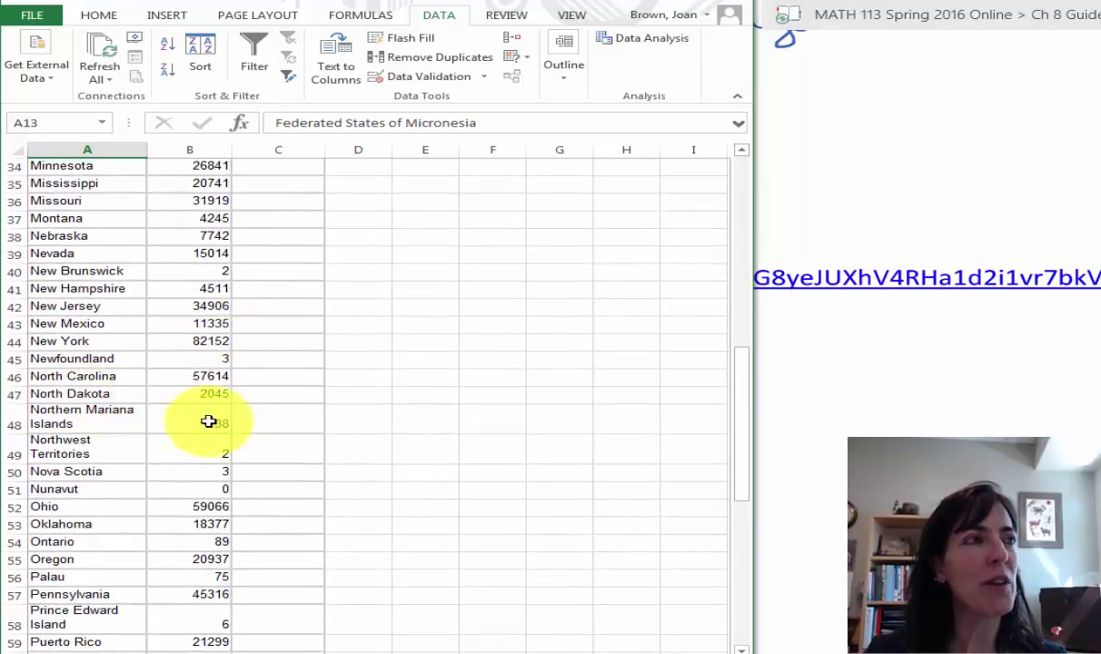
left_click(163, 492)
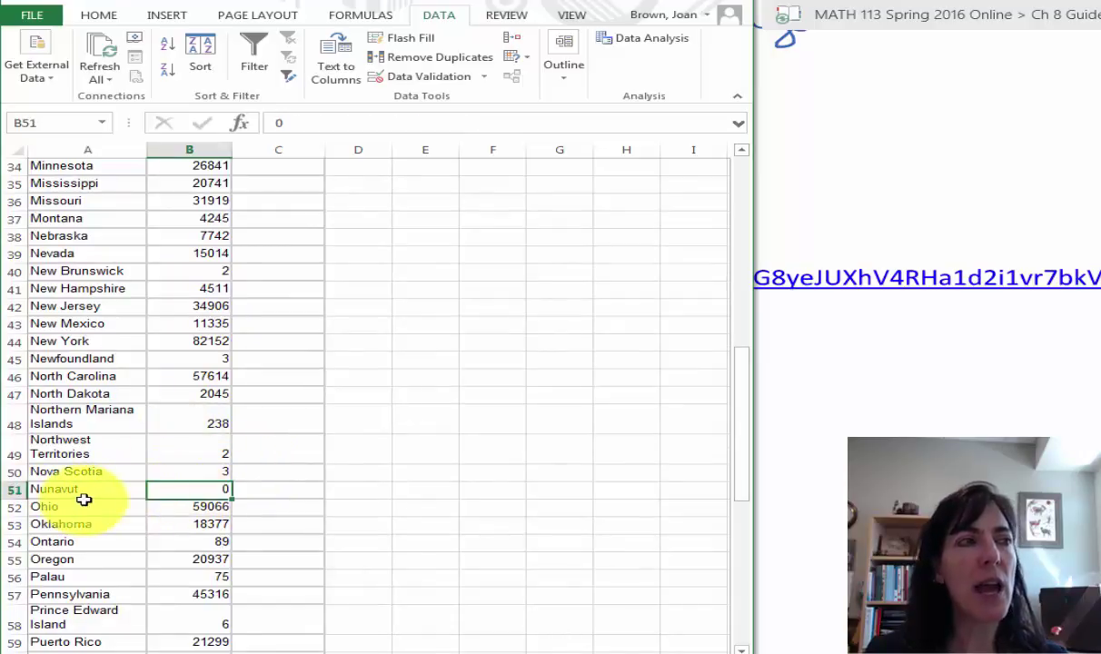
scroll(83, 499, "down", 3)
scroll(184, 504, "down", 2)
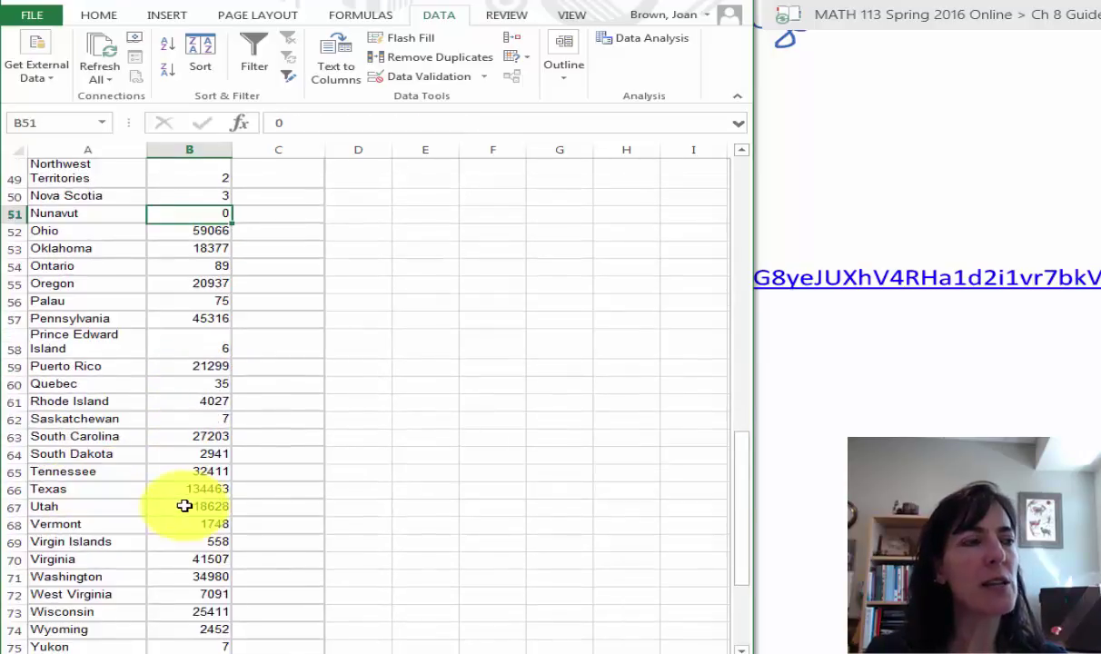
left_click(197, 489)
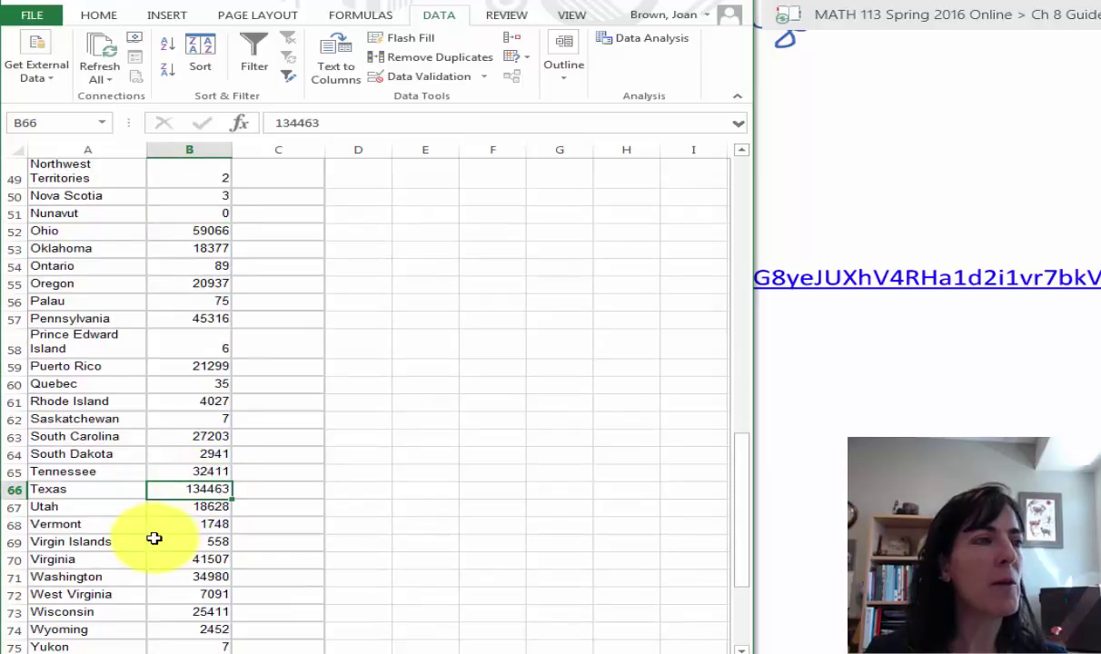
scroll(154, 538, "up", 9)
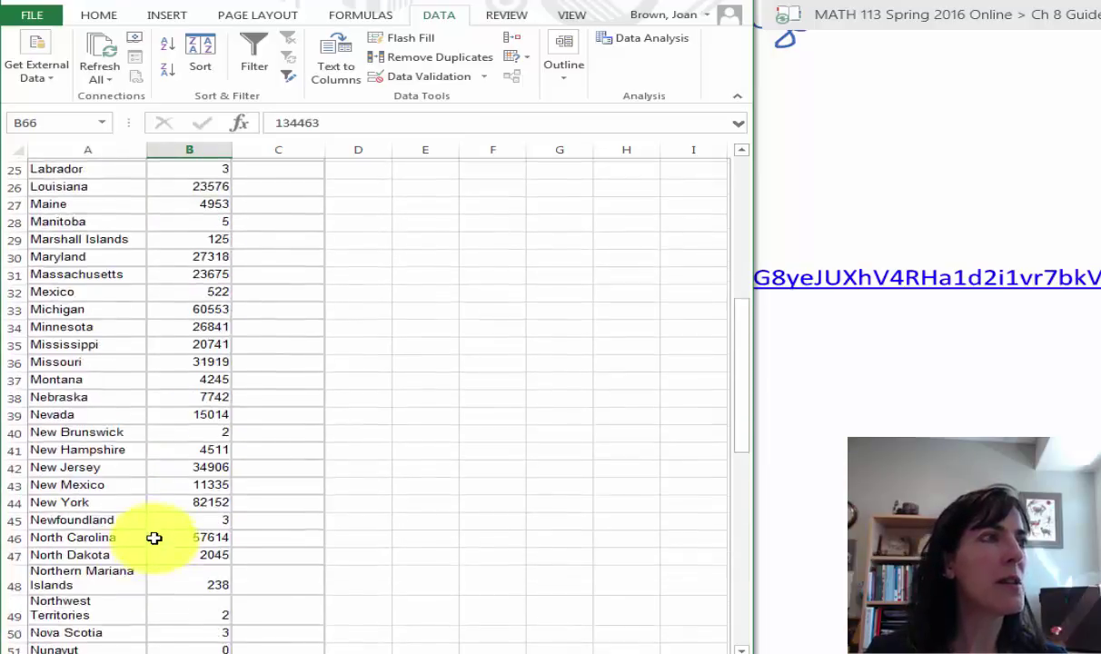
scroll(154, 538, "up", 3)
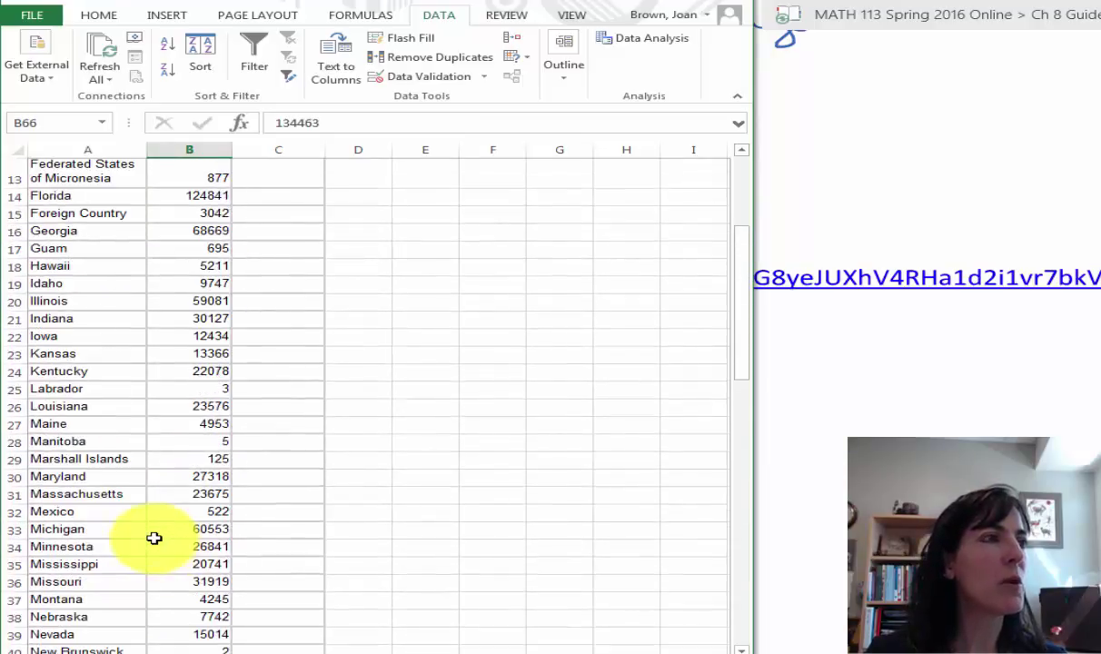
left_click(211, 198)
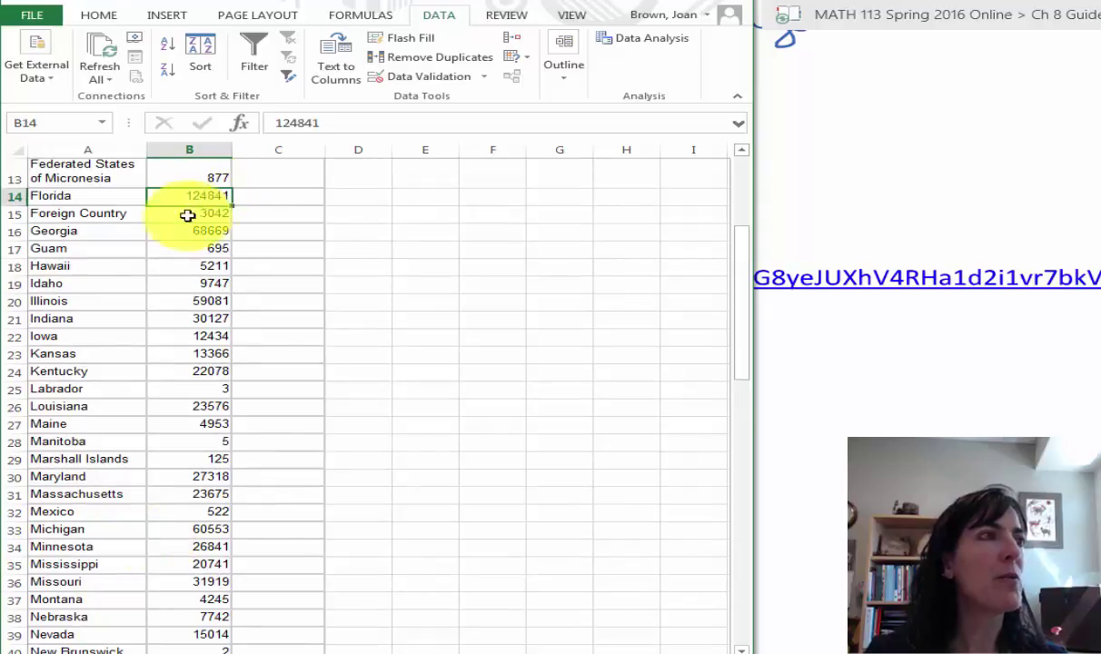
left_click(154, 302)
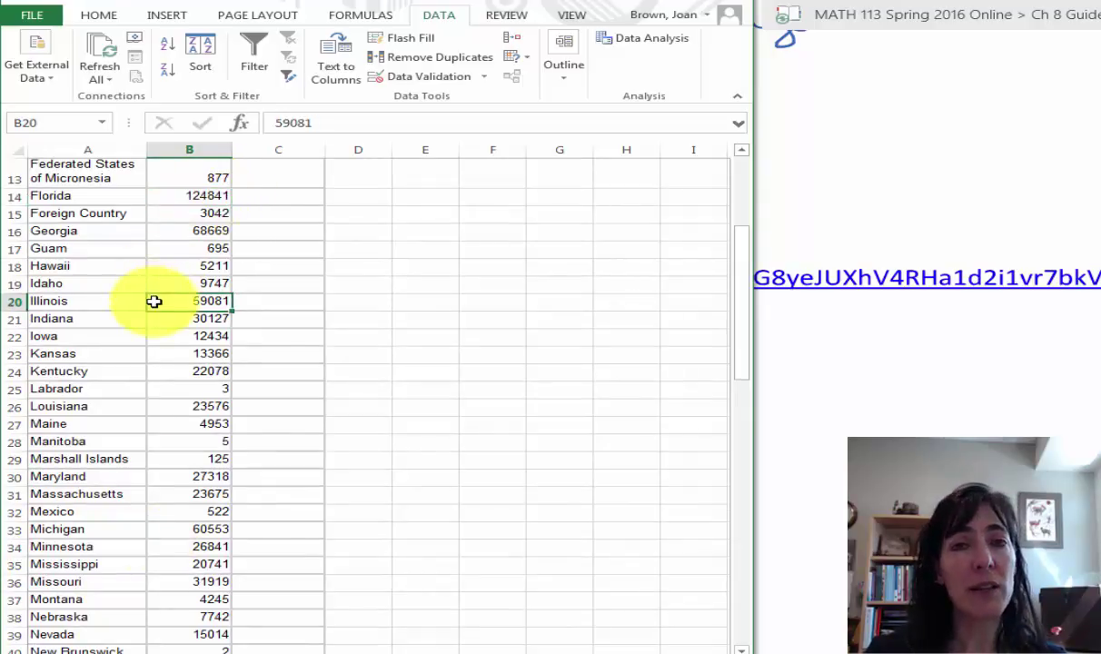
scroll(155, 302, "down", 4)
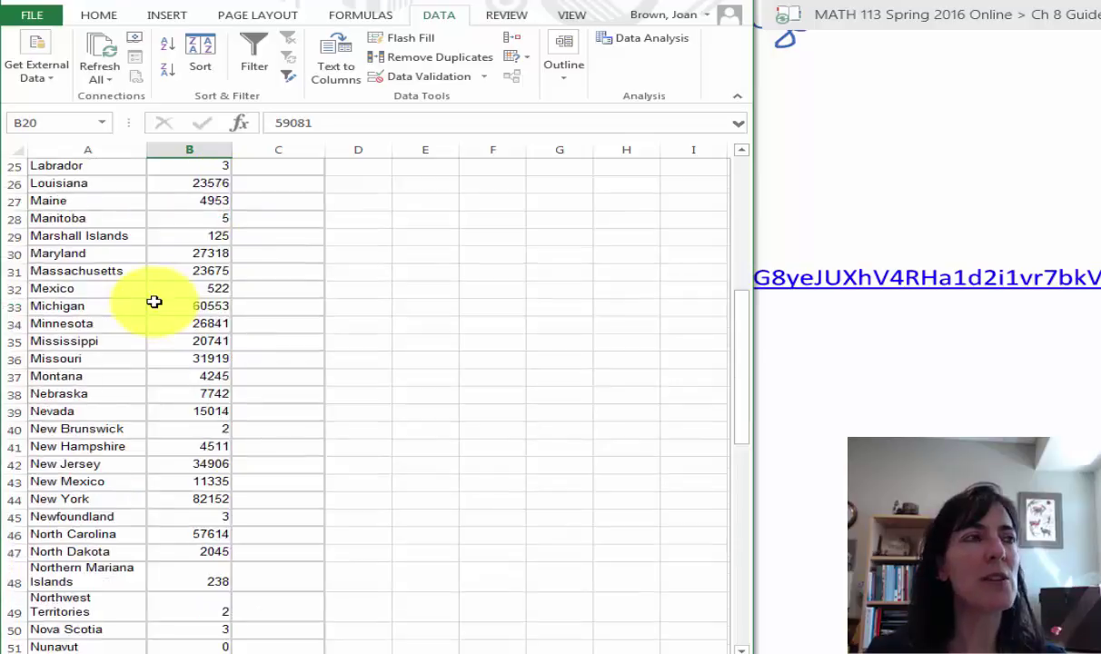
scroll(155, 302, "up", 8)
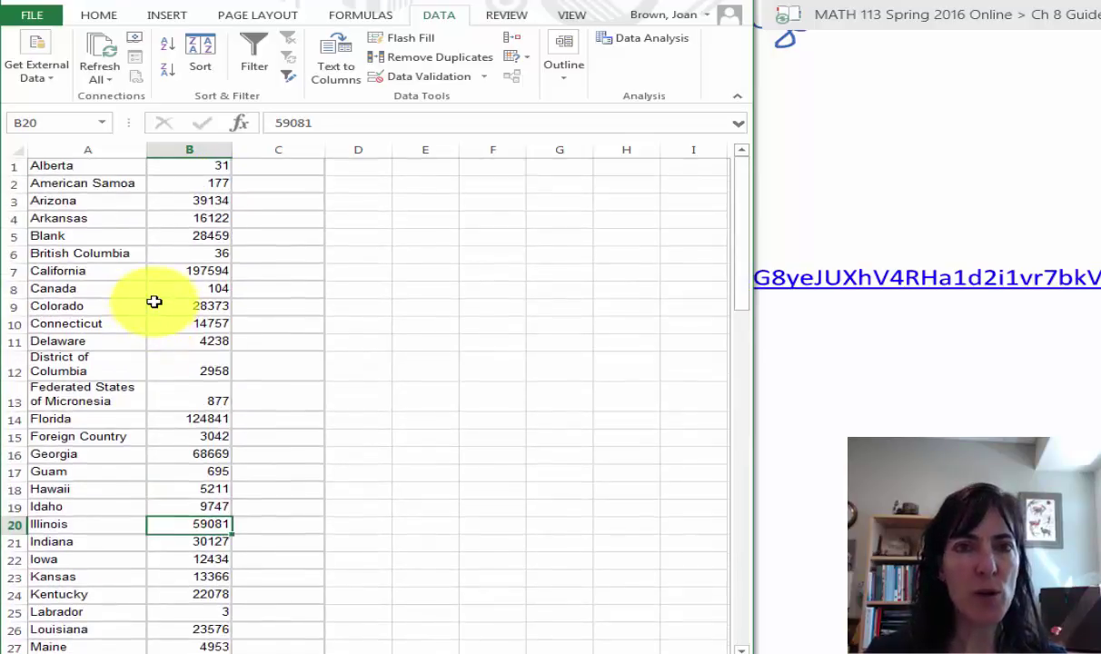
Step: Sort the data in A1:B75 by the values in Column B, ordered Smallest to Largest, without headers
left_click(60, 166)
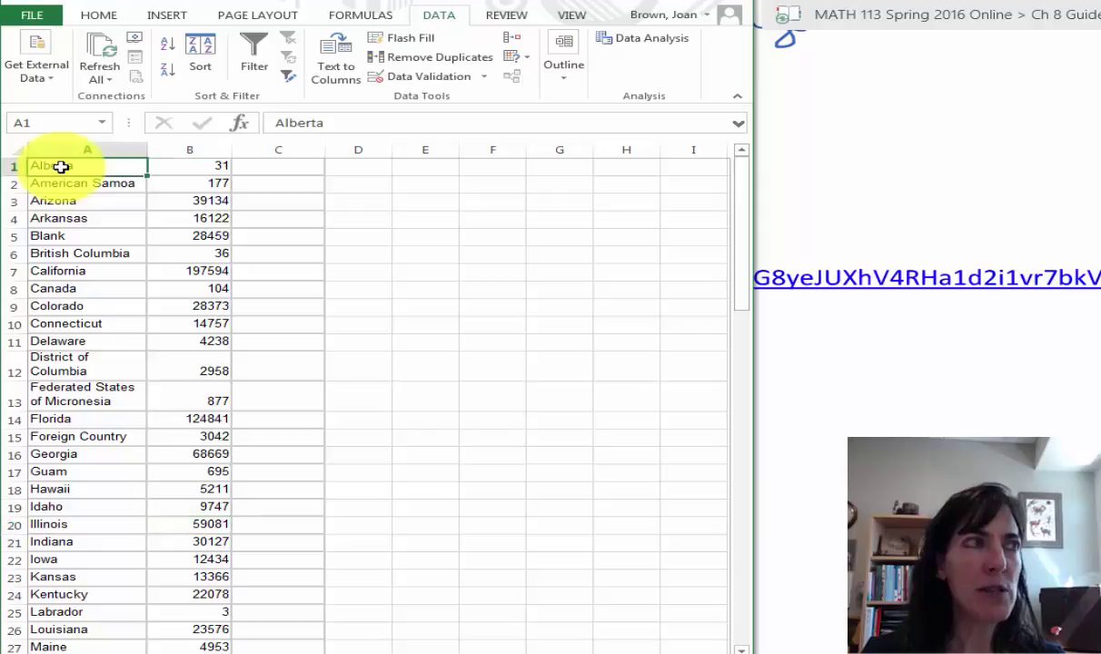
left_click_drag(60, 166, 184, 166)
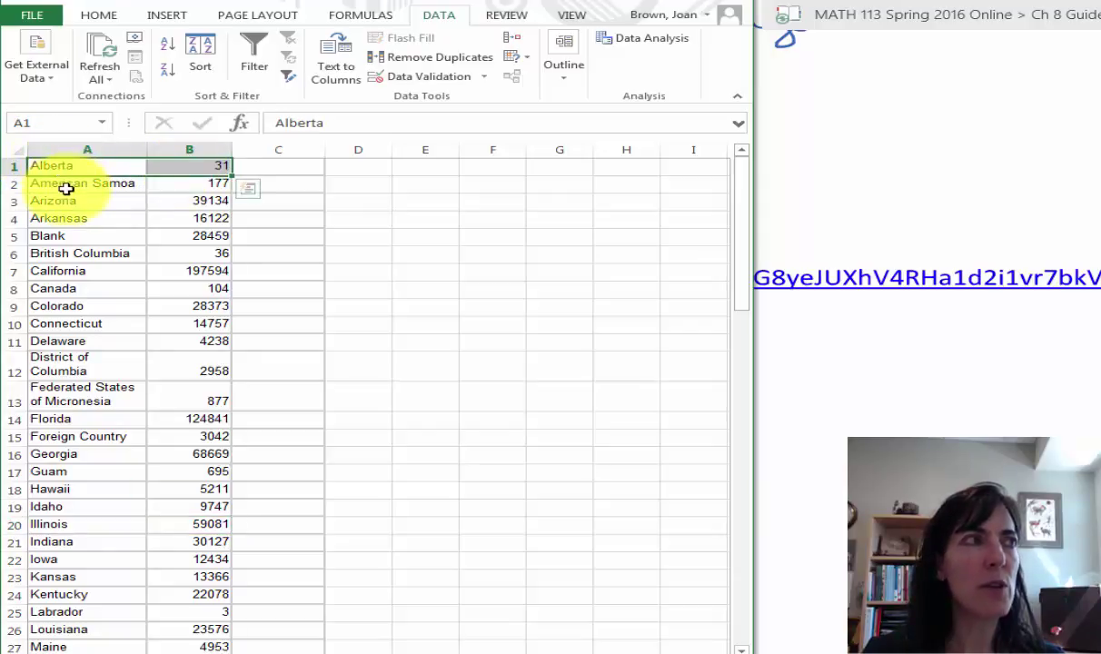
left_click(59, 166)
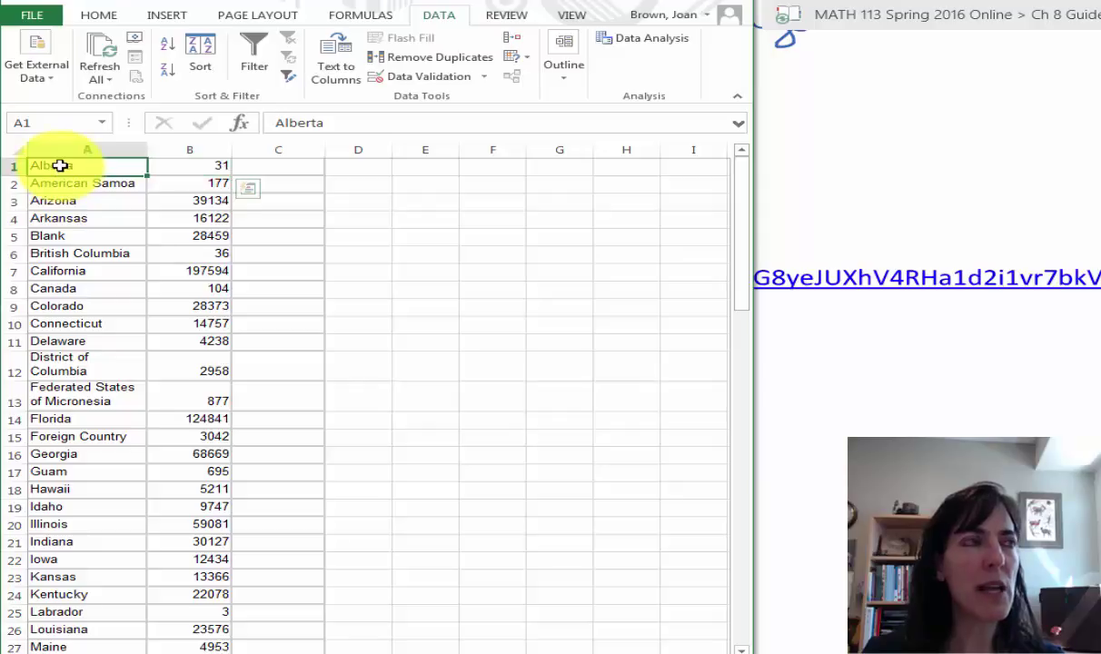
left_click_drag(60, 166, 193, 548)
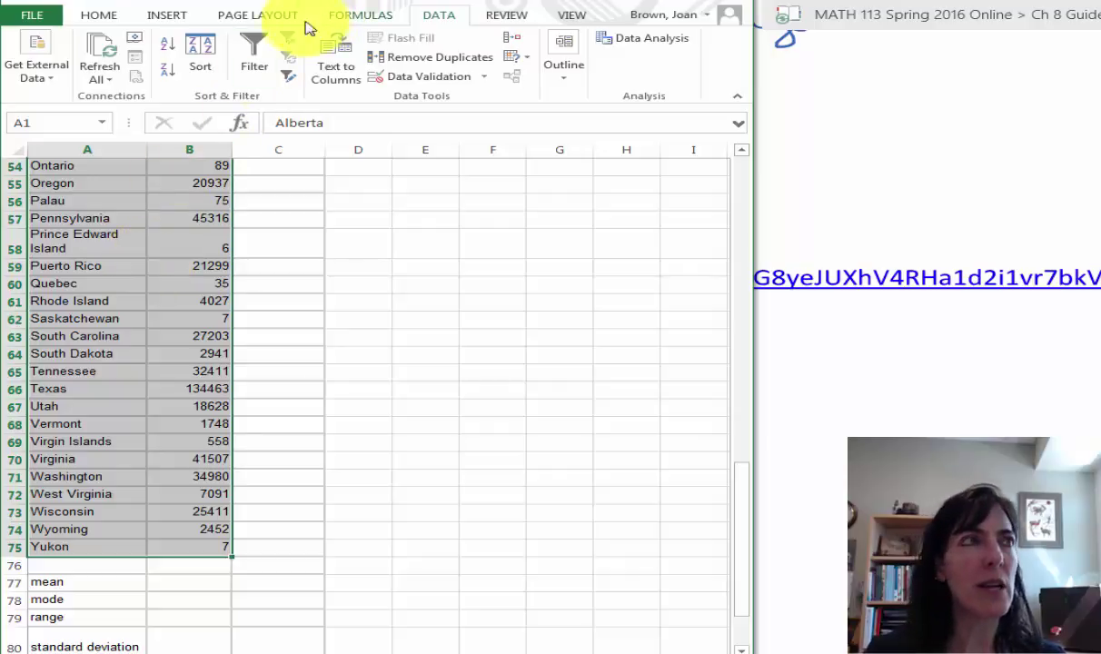
left_click(100, 25)
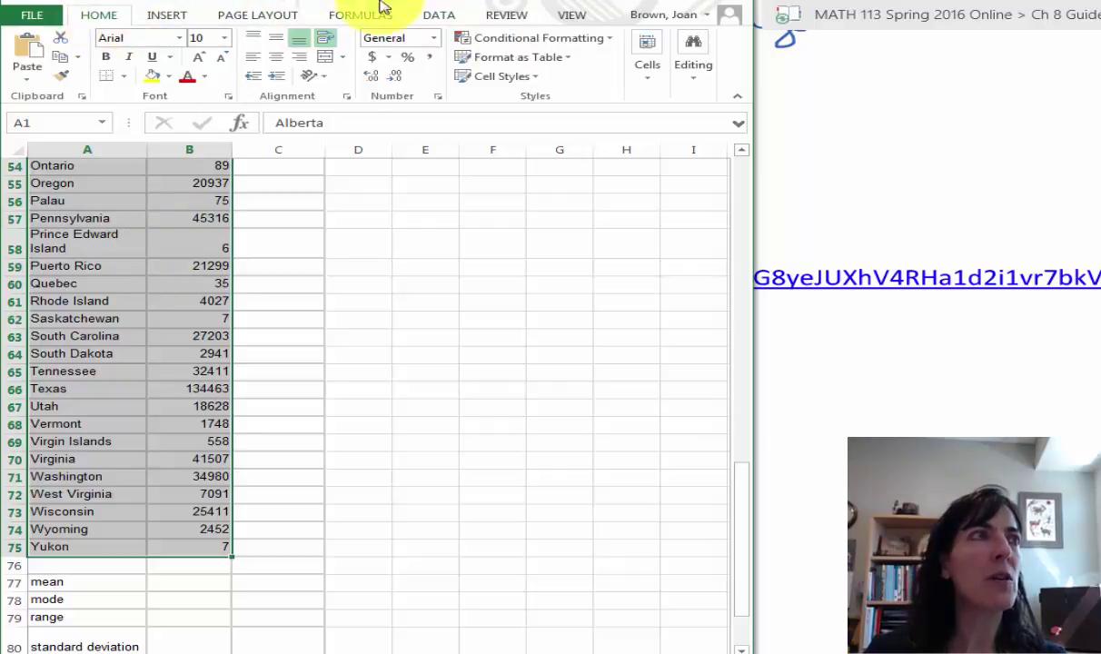
left_click(442, 20)
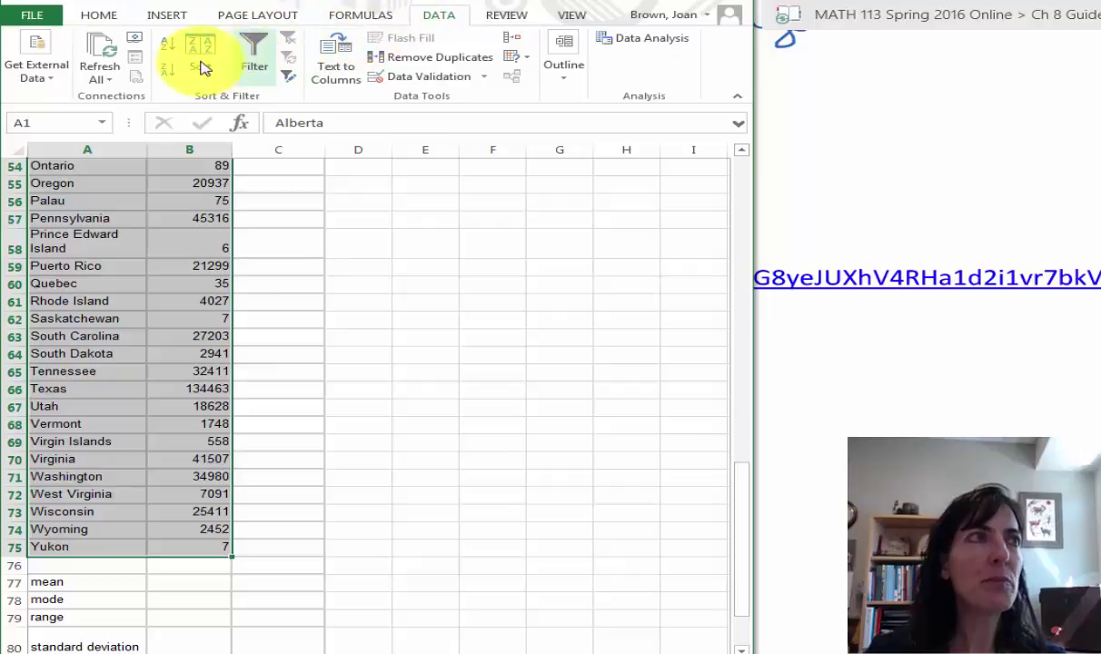
left_click(200, 65)
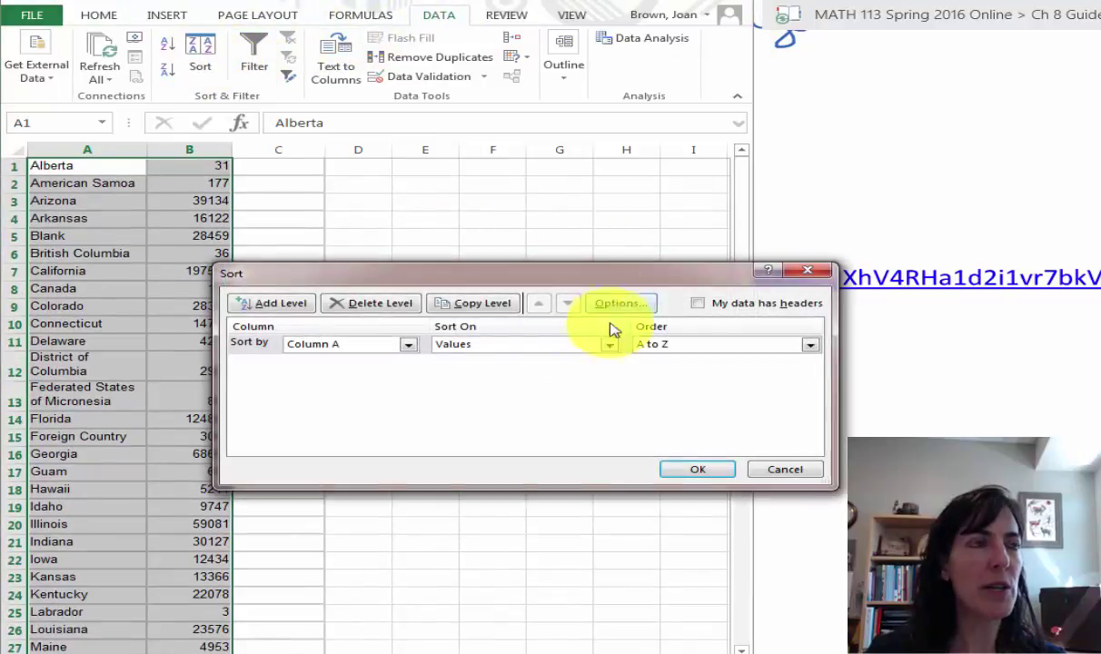
left_click(409, 346)
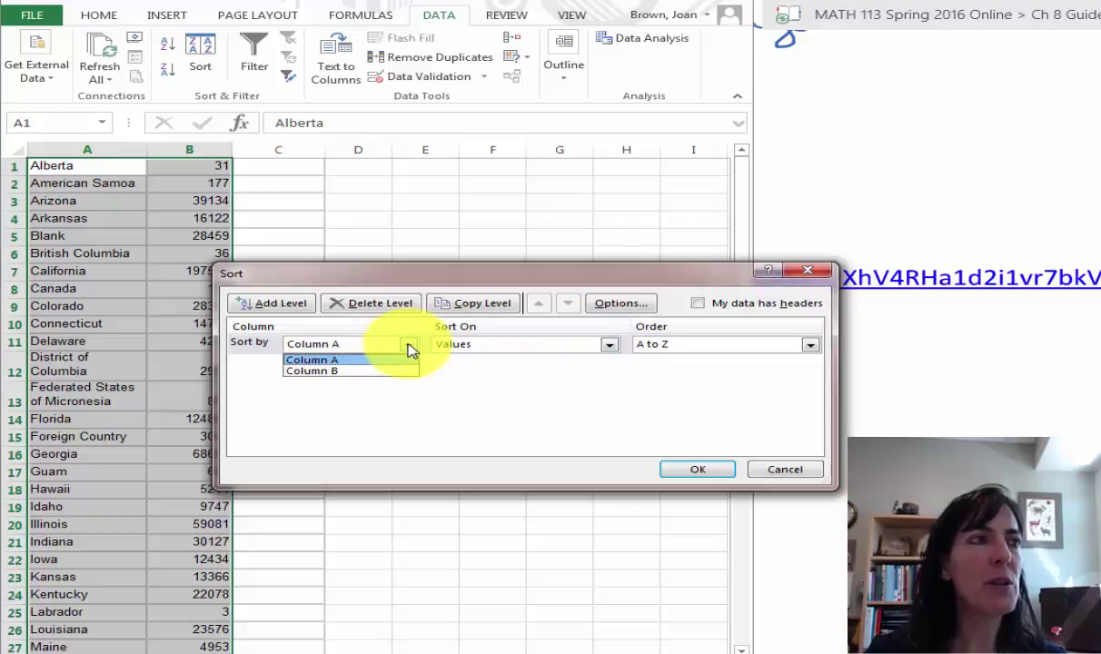
left_click(388, 372)
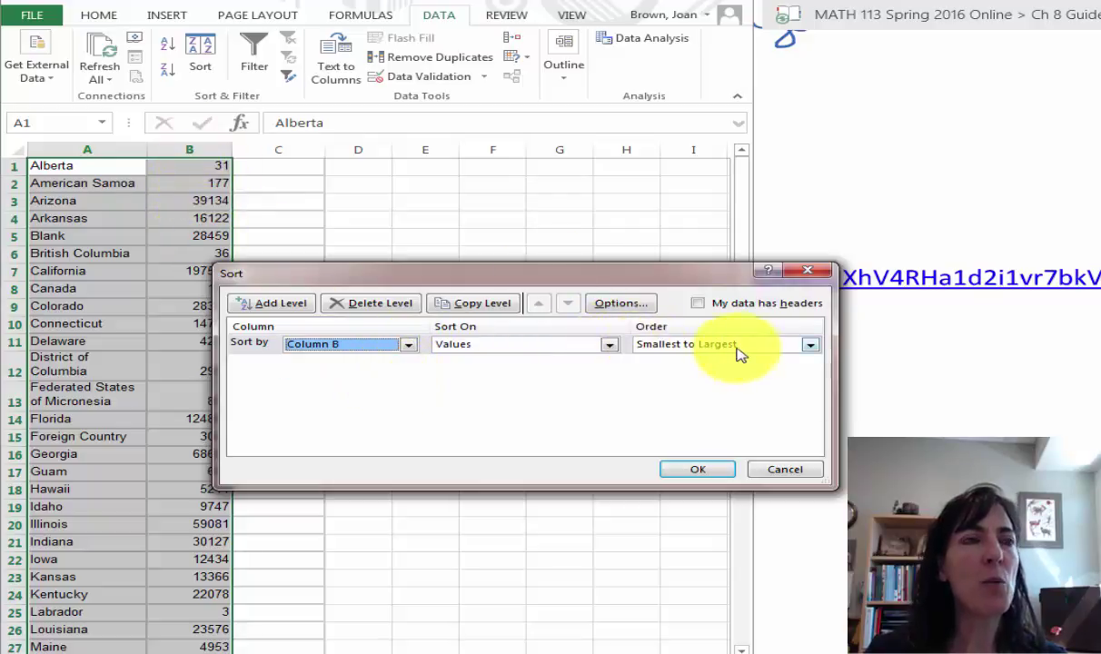
left_click(711, 470)
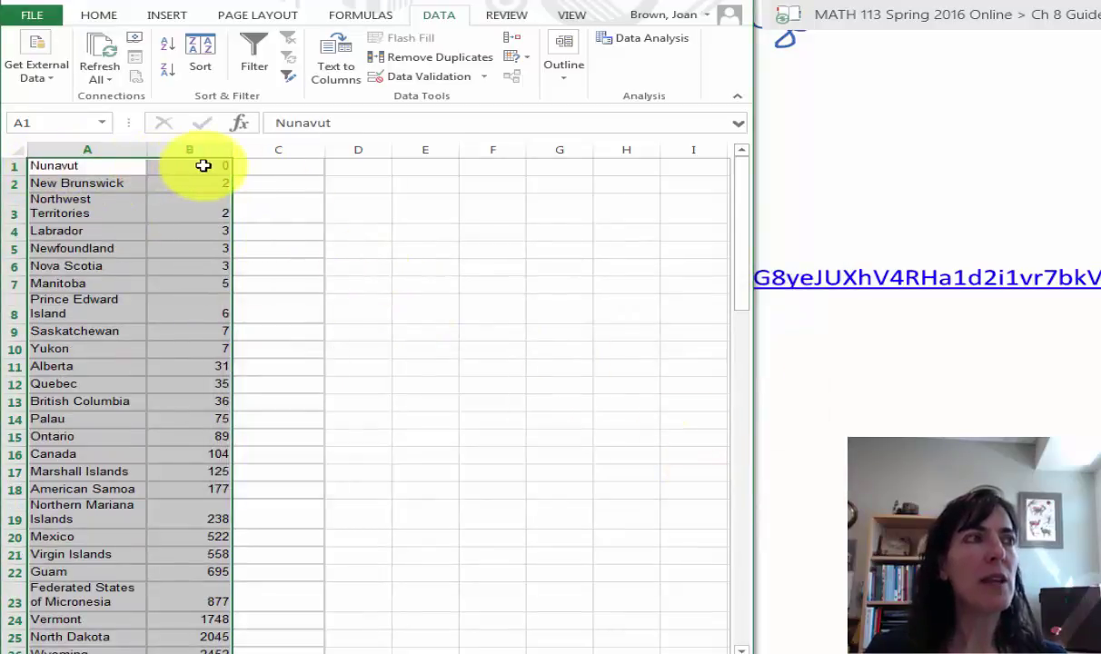
left_click(398, 351)
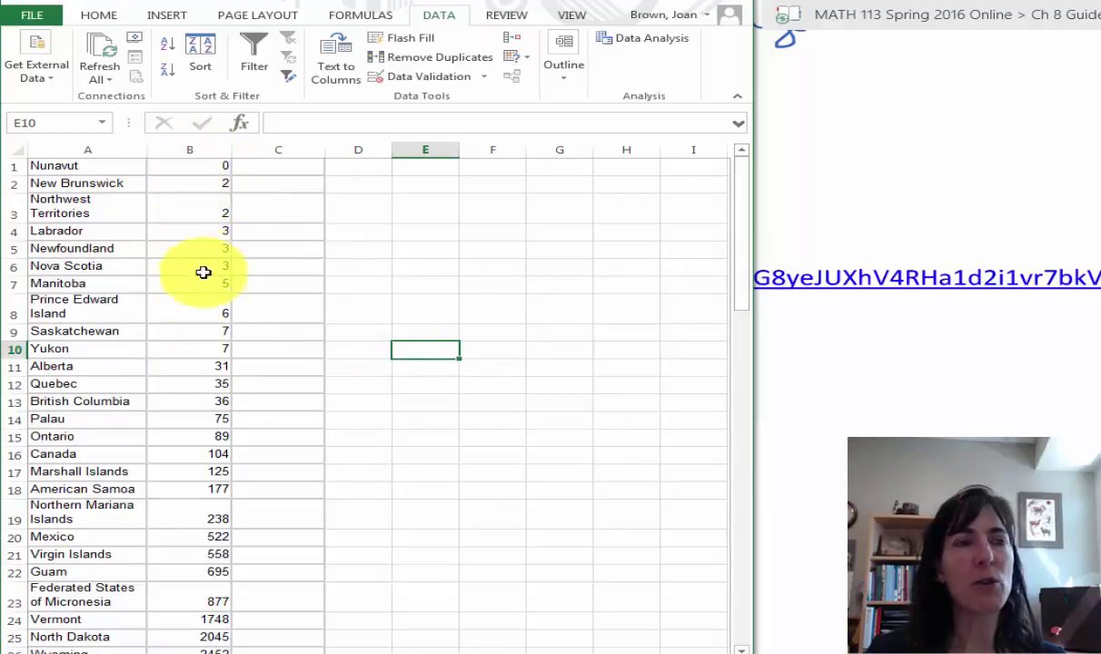
Step: Calculate the mean of the column B values in cell B77 with the formula =average(b1:b75)
scroll(206, 337, "down", 11)
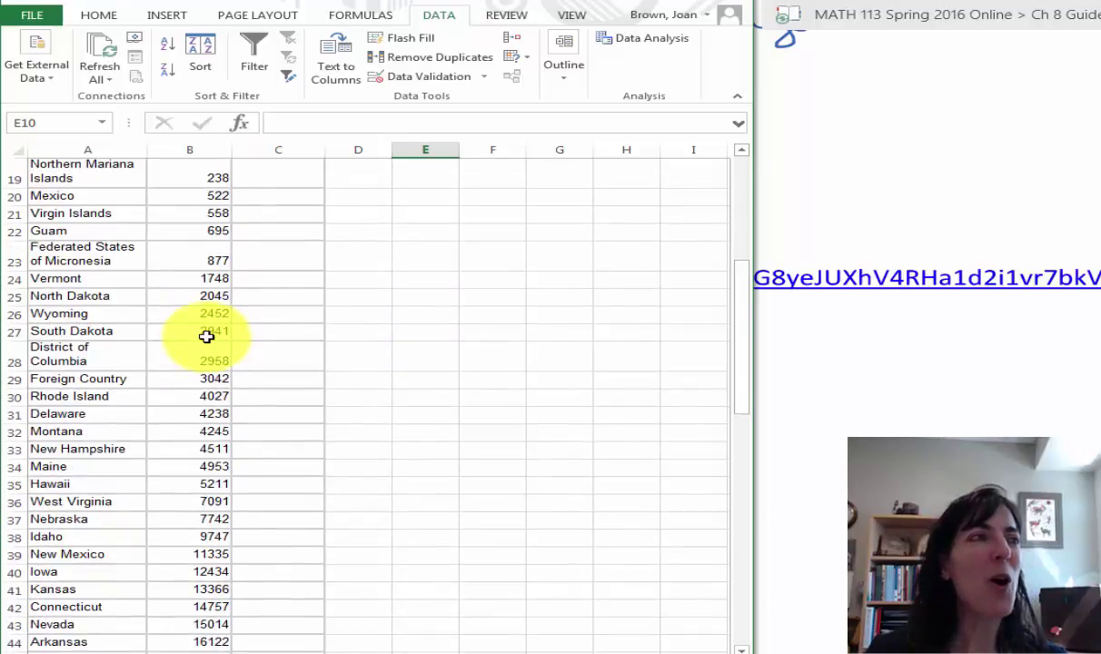
scroll(206, 337, "down", 7)
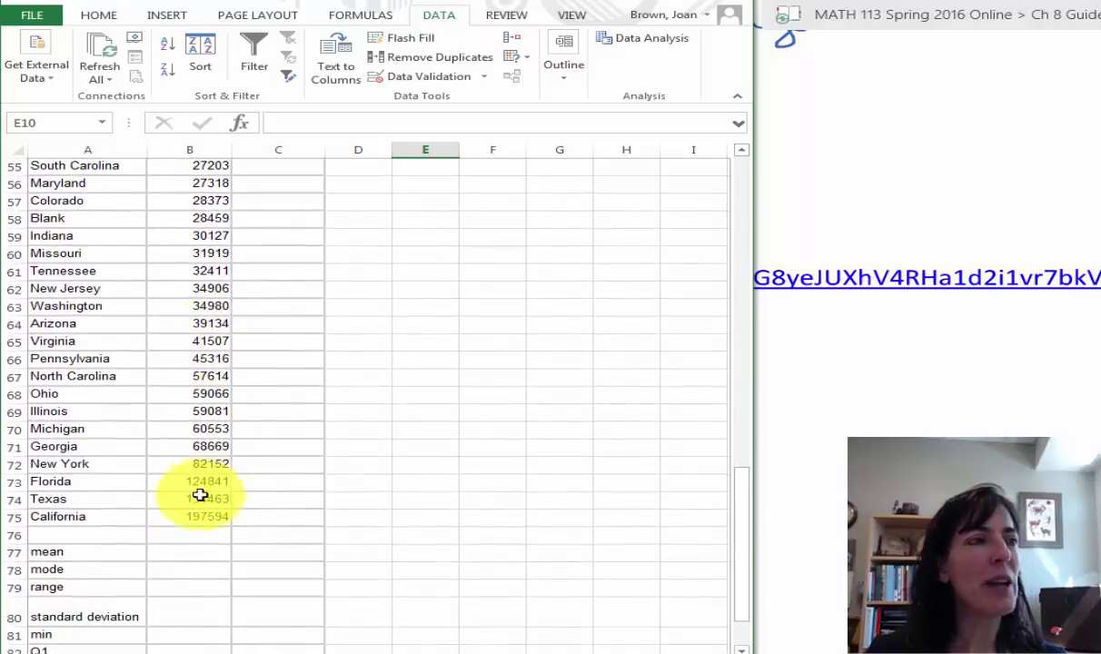
left_click(164, 520)
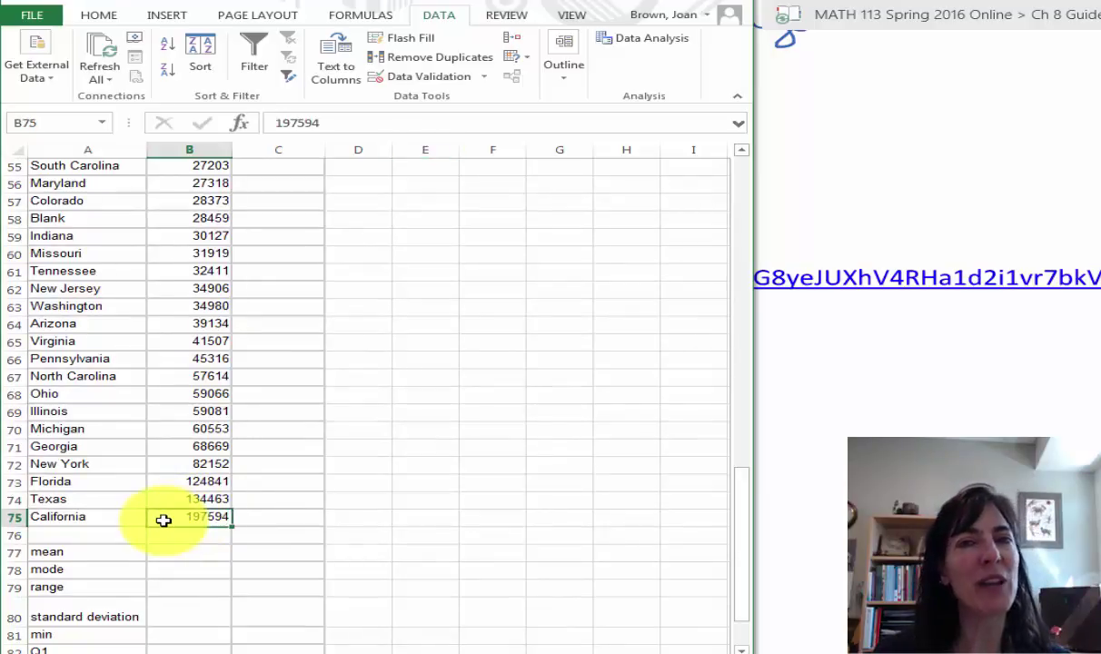
scroll(163, 520, "down", 3)
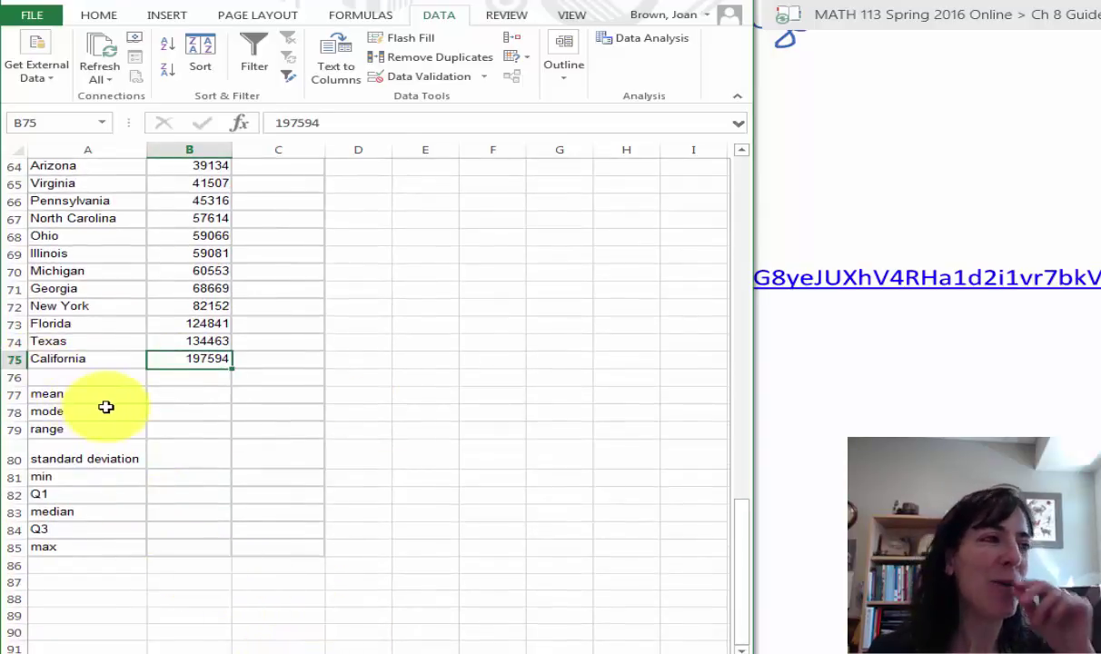
left_click(169, 396)
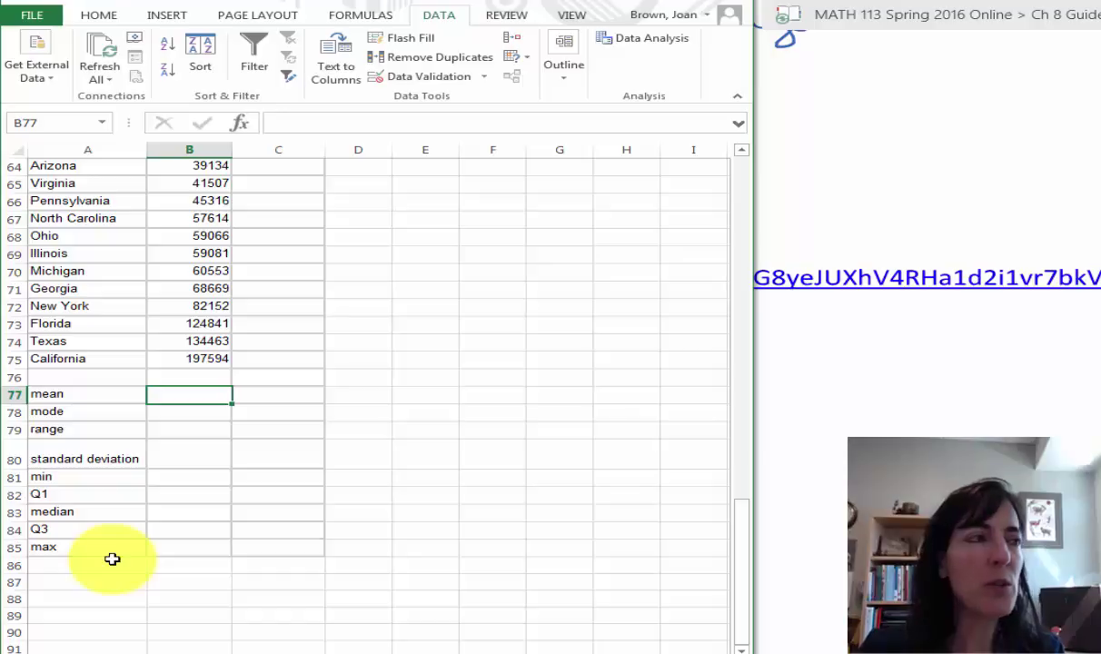
type("=")
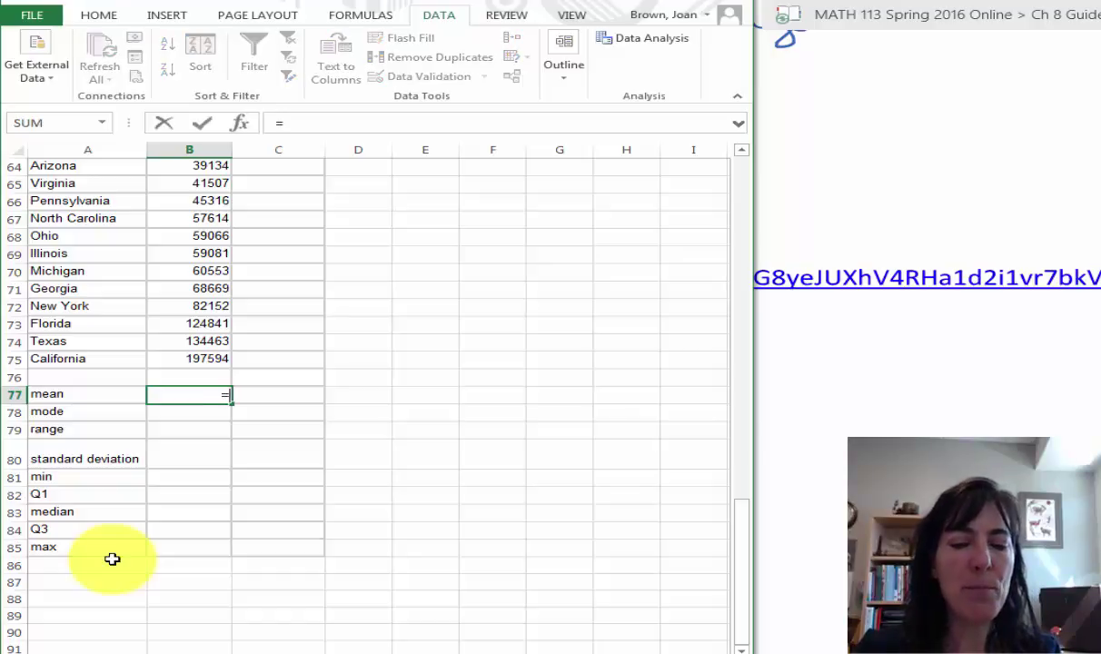
type("me")
key("BackSpace")
key("BackSpace")
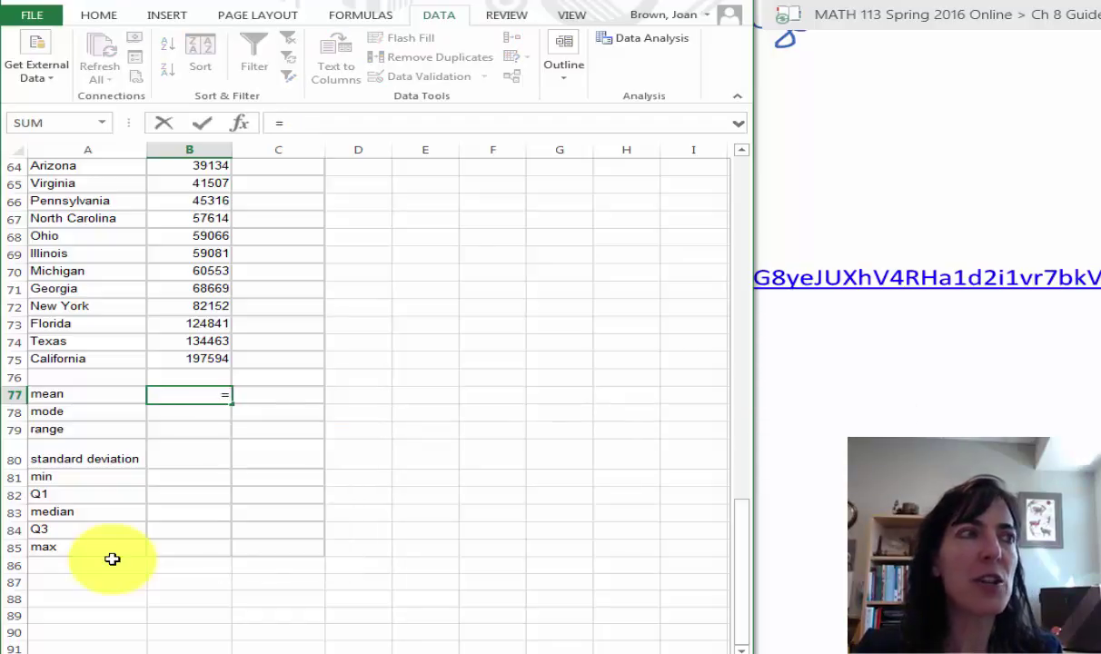
type("average")
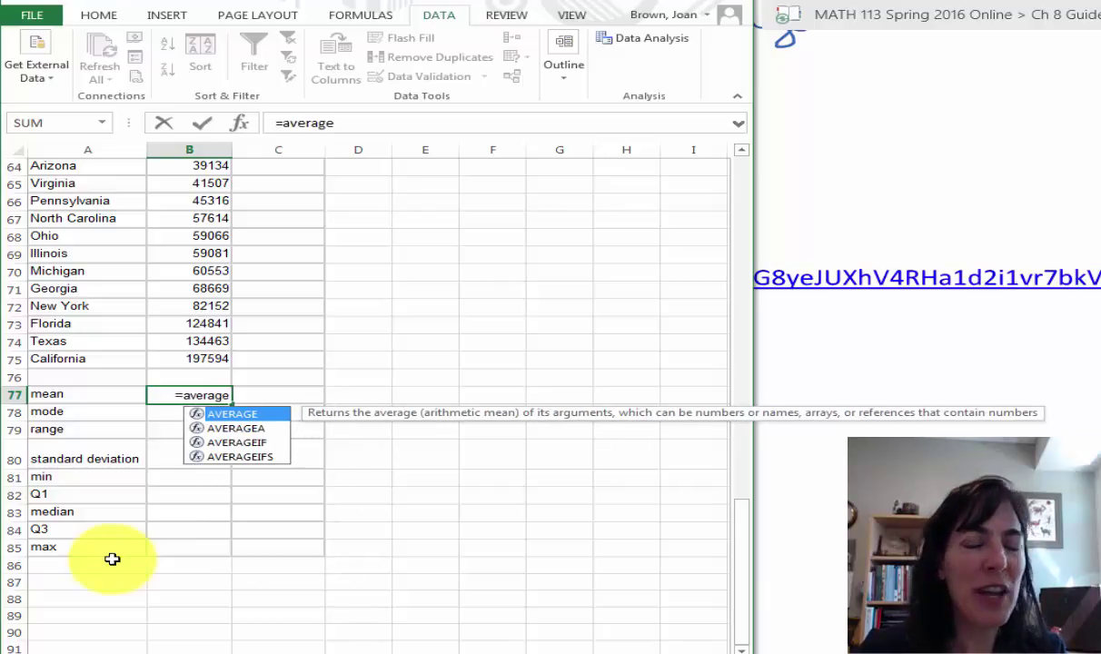
type("(")
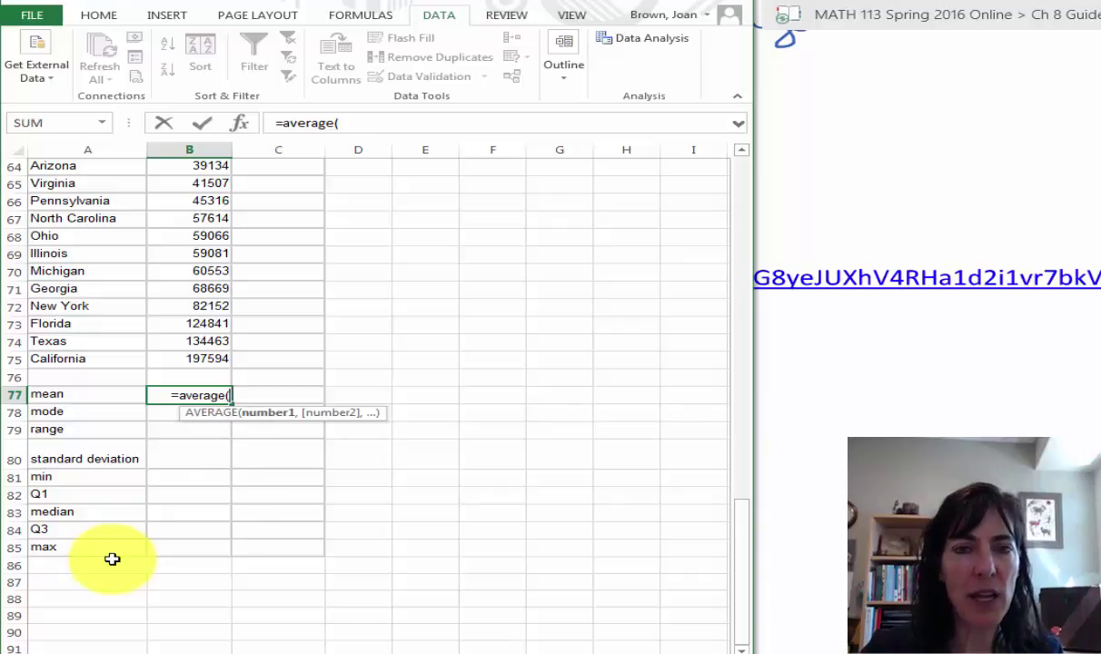
type("b")
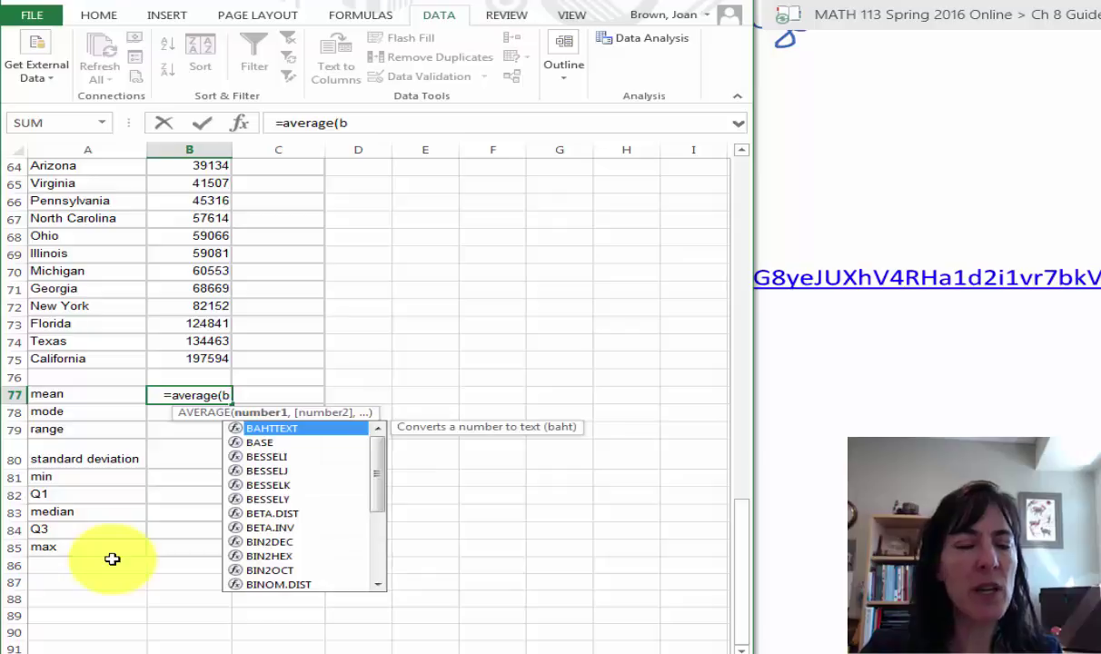
type("1:")
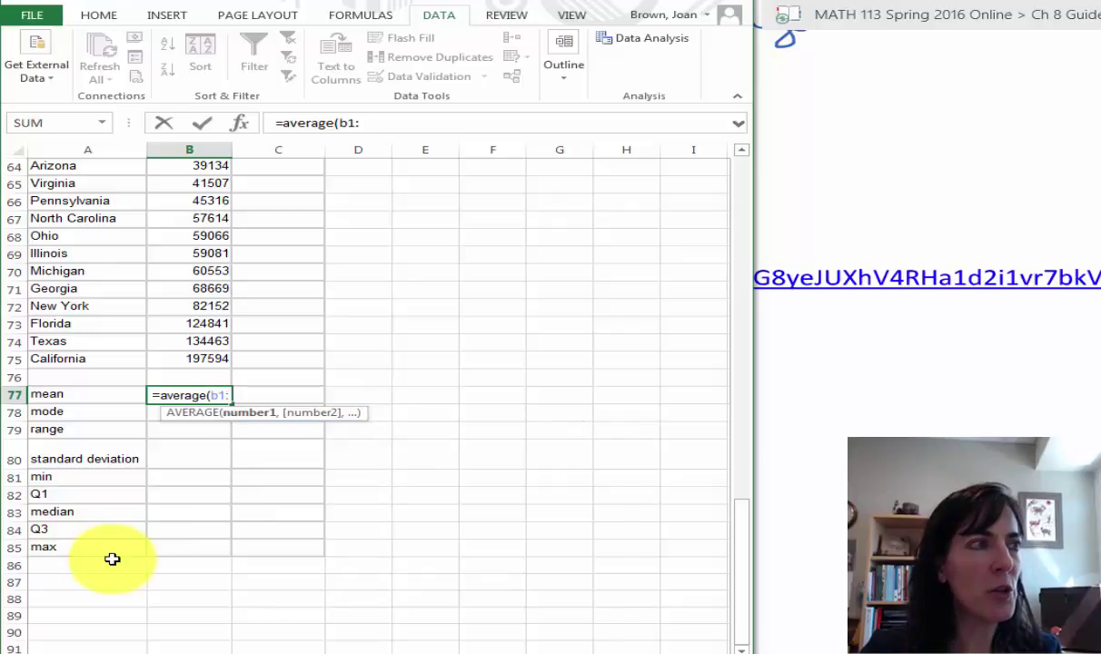
type("b75")
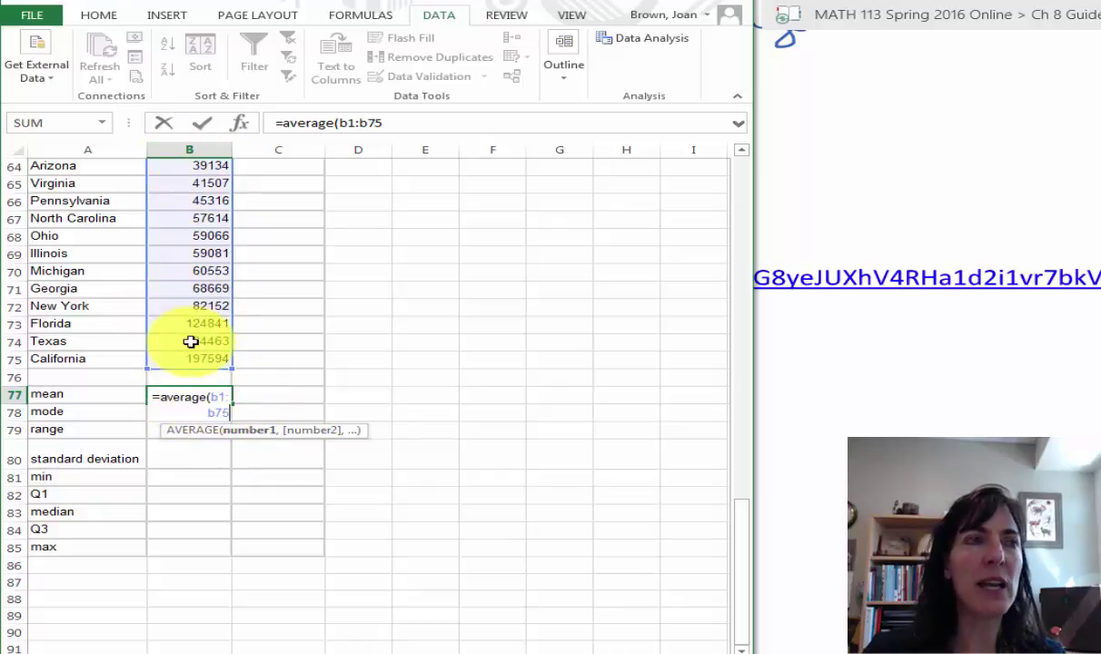
scroll(191, 342, "up", 20)
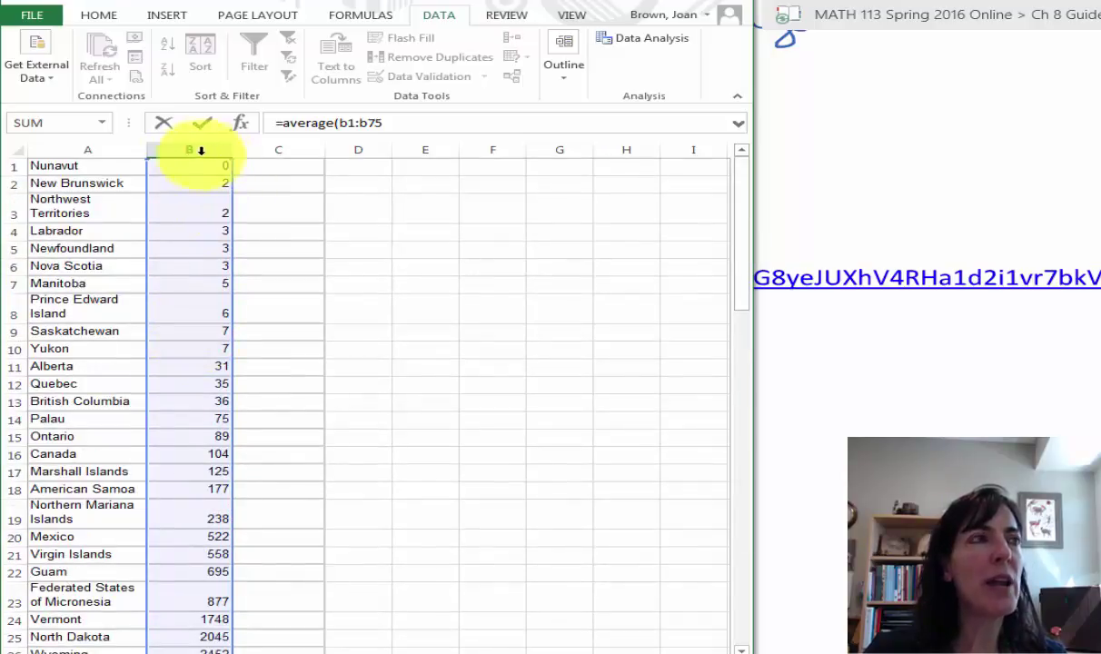
scroll(200, 167, "down", 20)
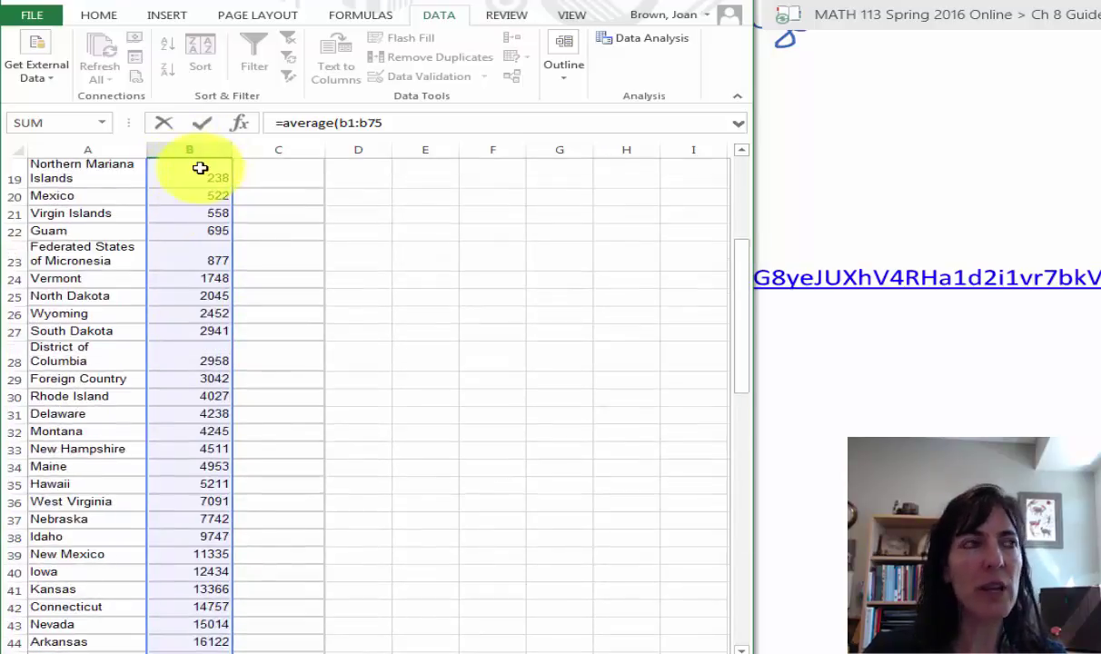
scroll(200, 167, "up", 2)
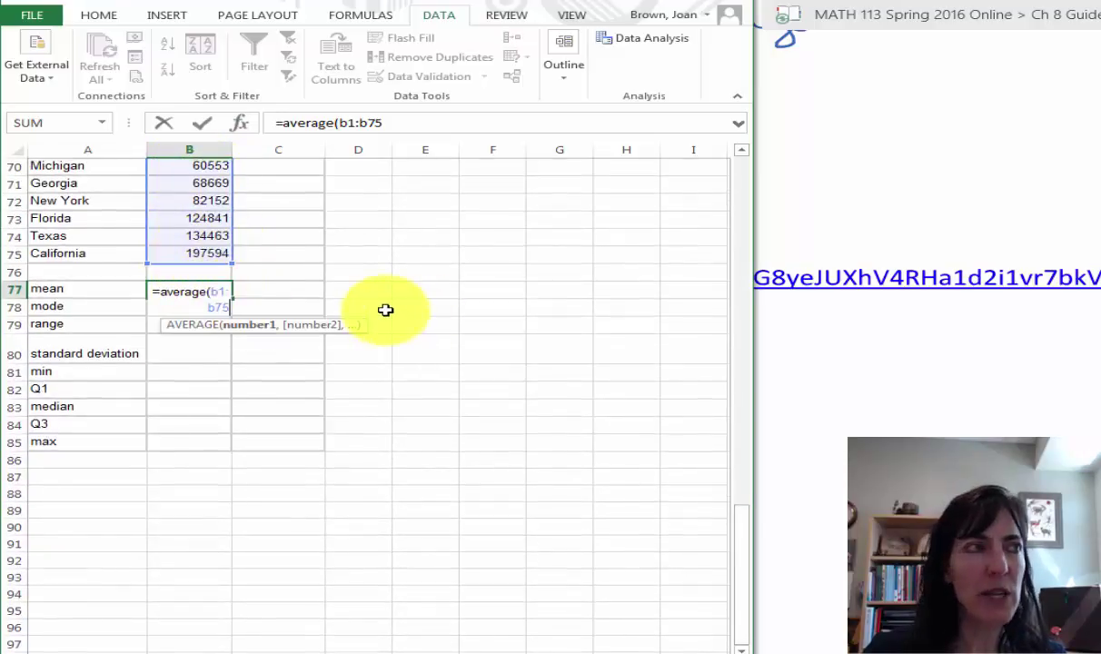
type(")")
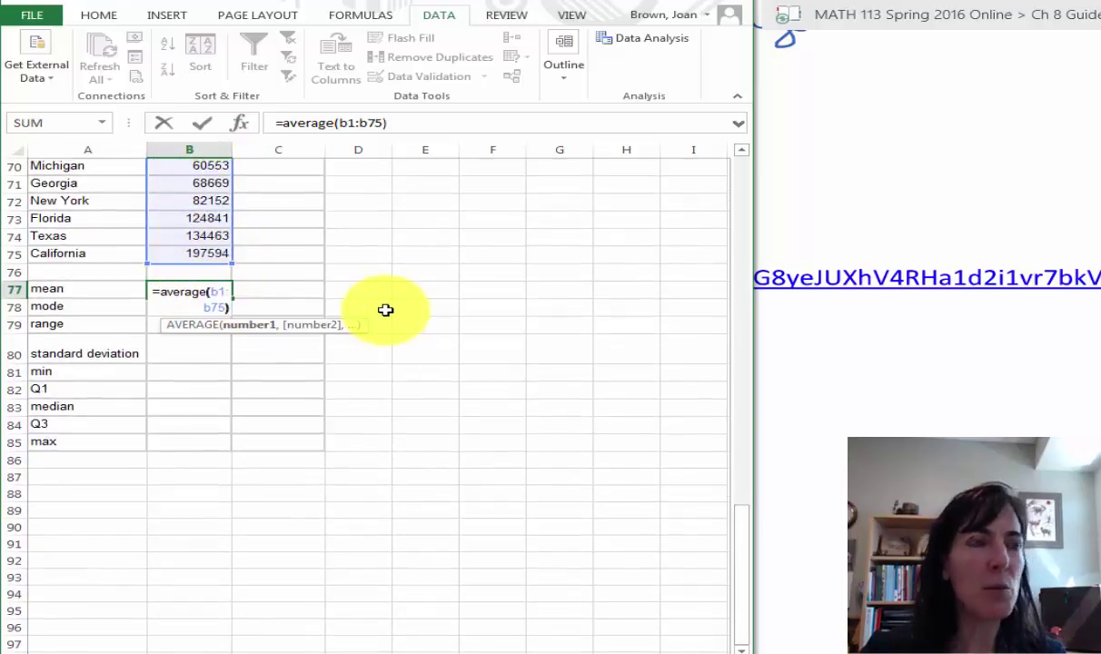
key("Return")
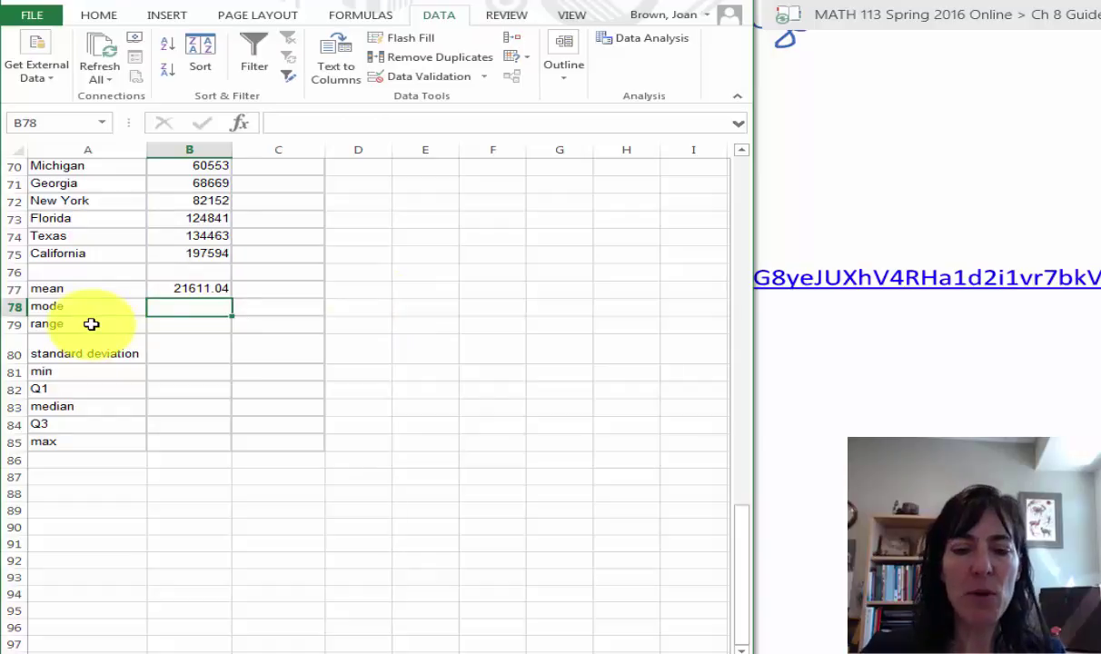
Step: Calculate the mode of the column B values in cell B78 with the formula =MODE.MULT(B1:B75)
type("=")
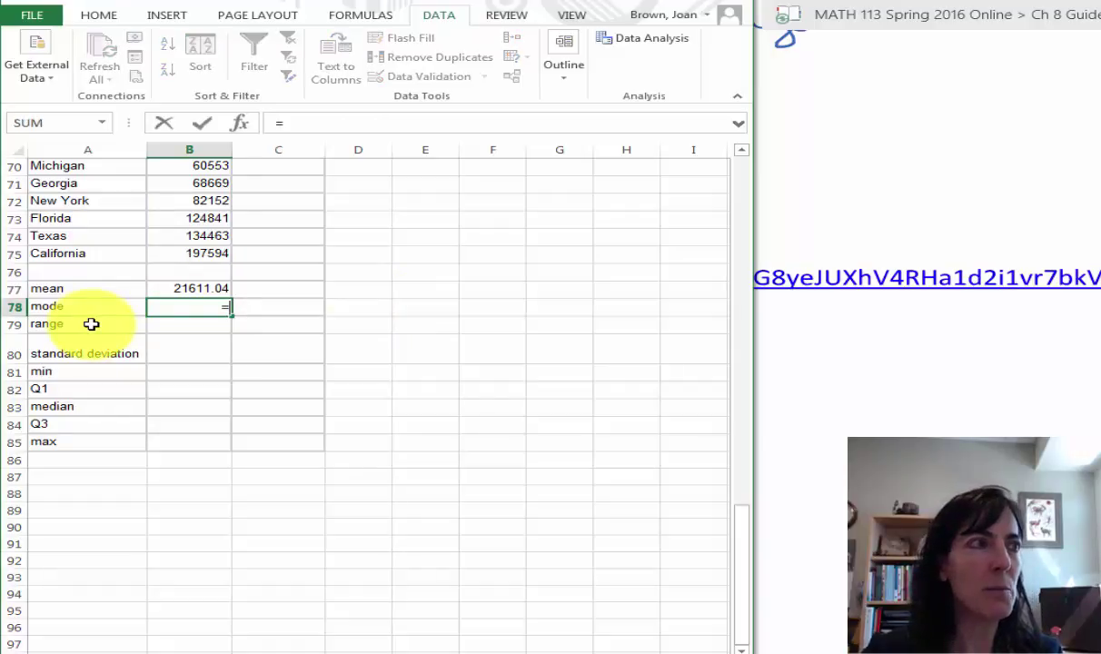
type("mo")
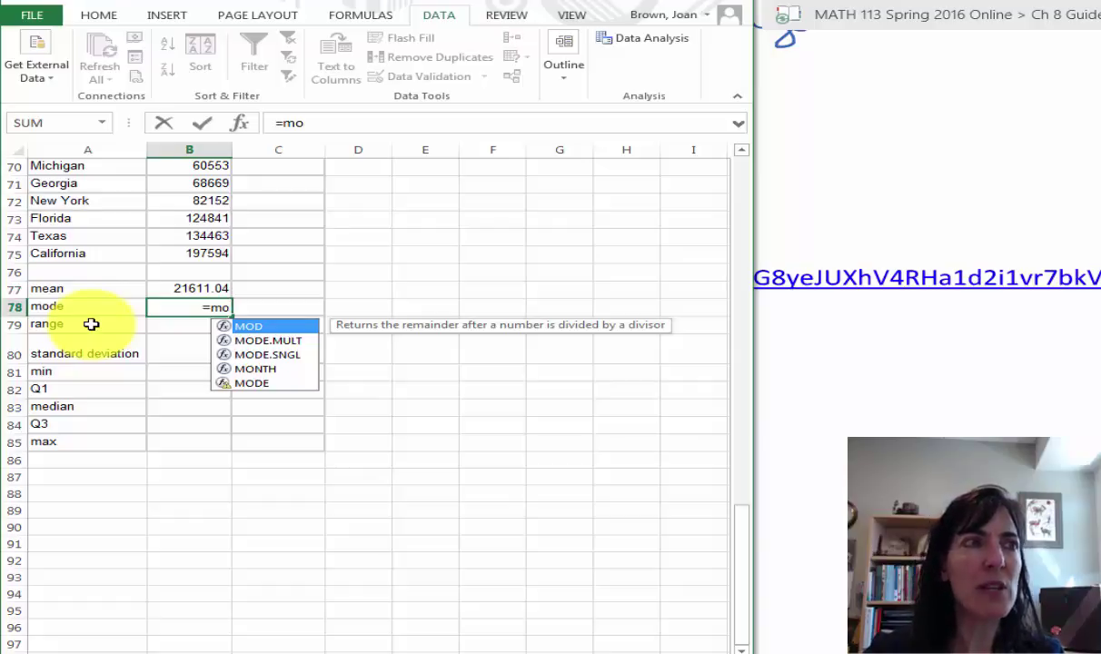
type("de")
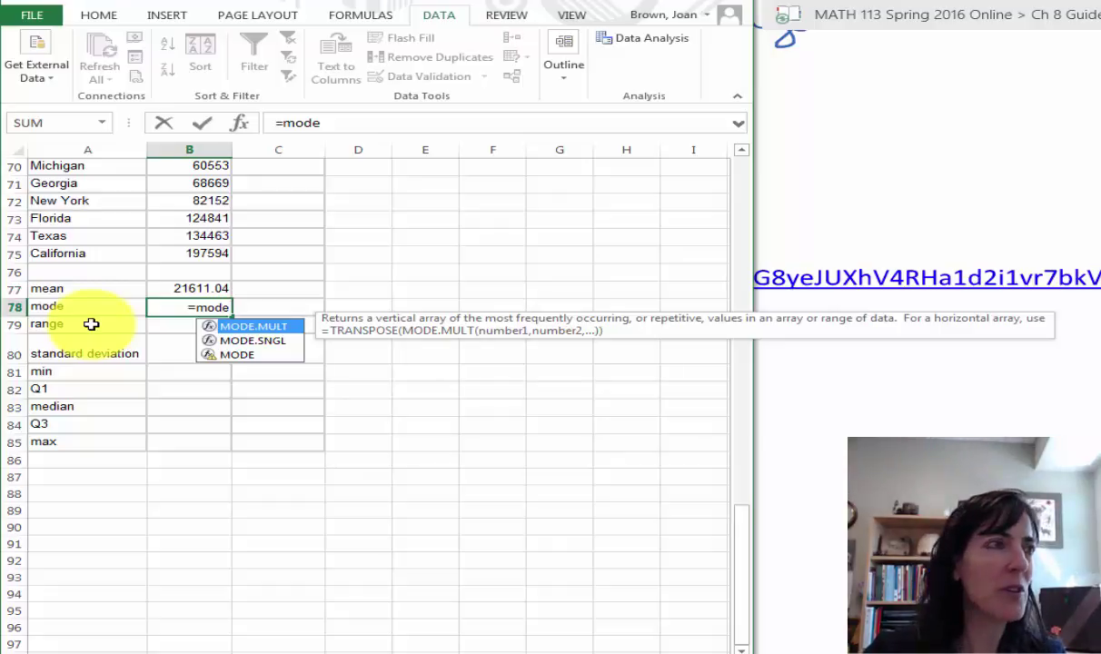
key("Tab")
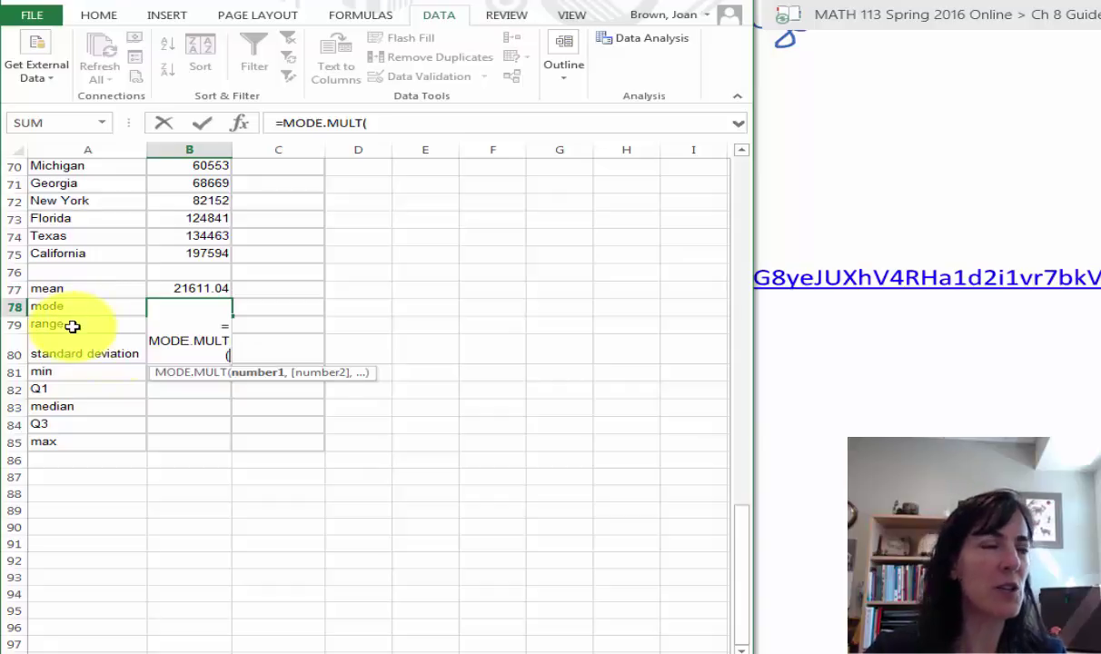
scroll(261, 322, "up", 5)
scroll(262, 321, "up", 18)
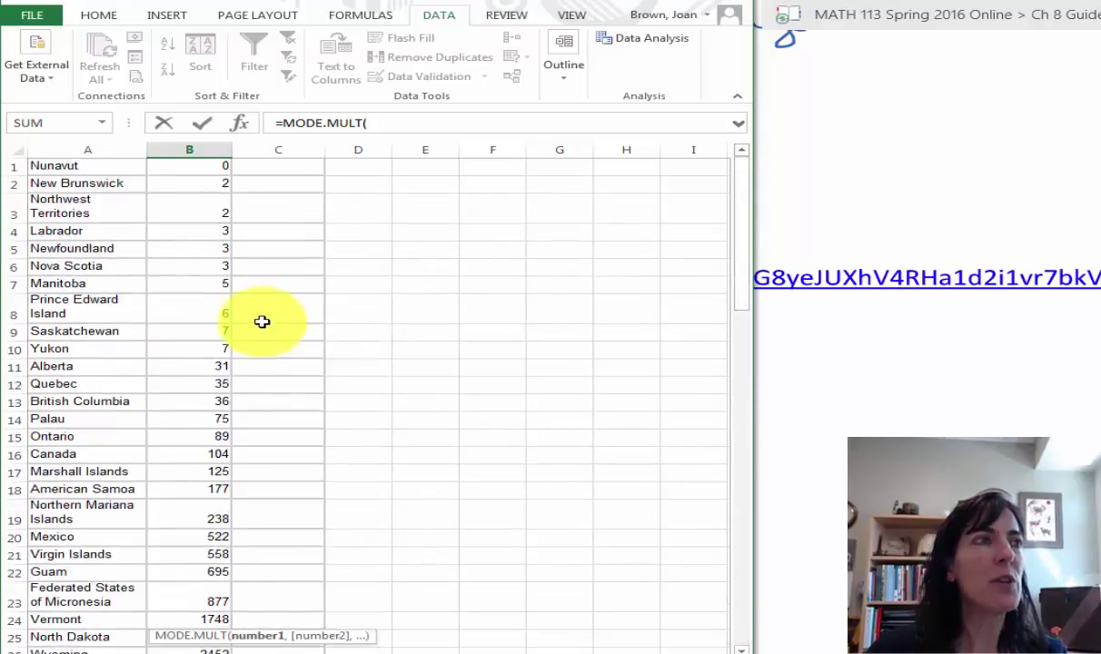
left_click(198, 165)
left_click_drag(198, 166, 213, 432)
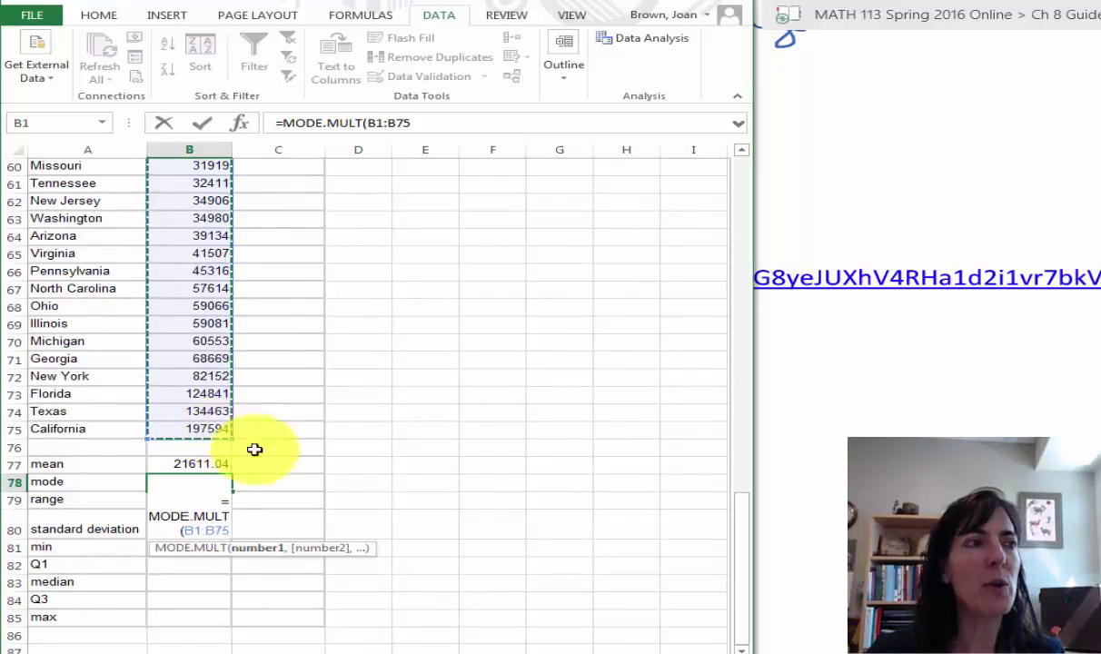
type(")")
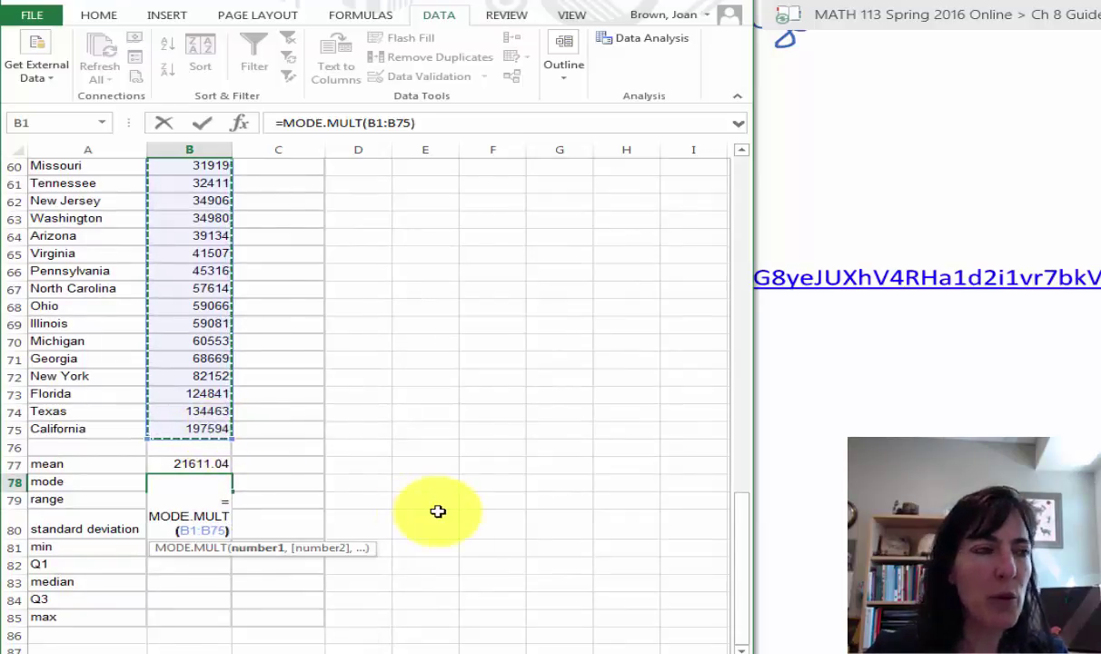
key("Return")
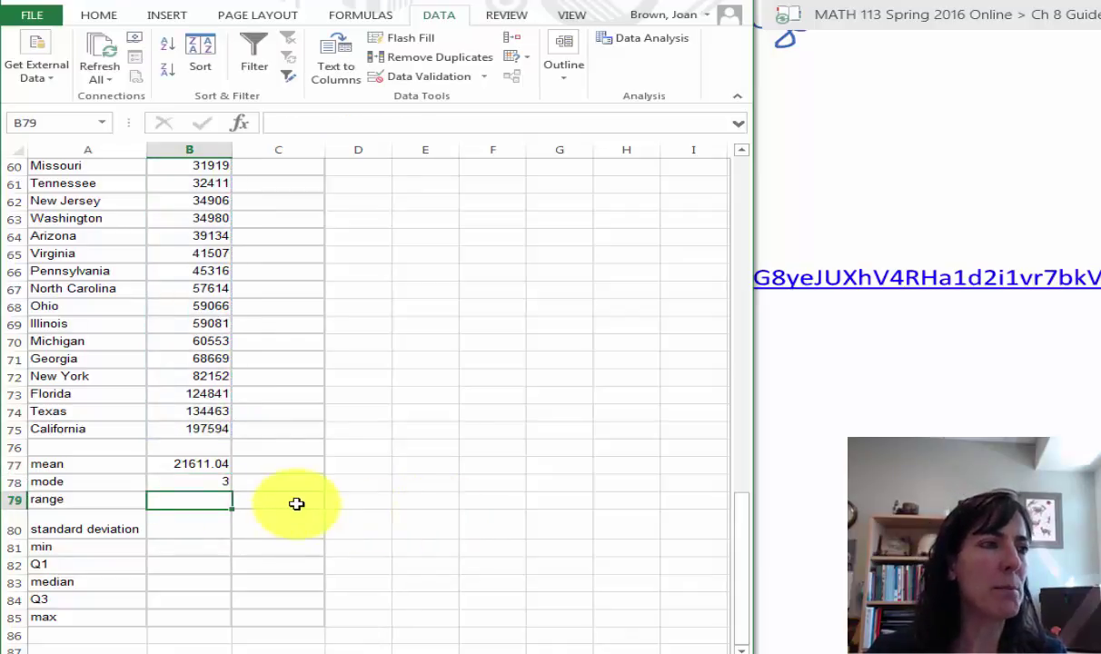
Step: Examine the sorted values in column B from row 1 down to row 75 for repeats, checking the calculated mode
scroll(292, 487, "up", 2)
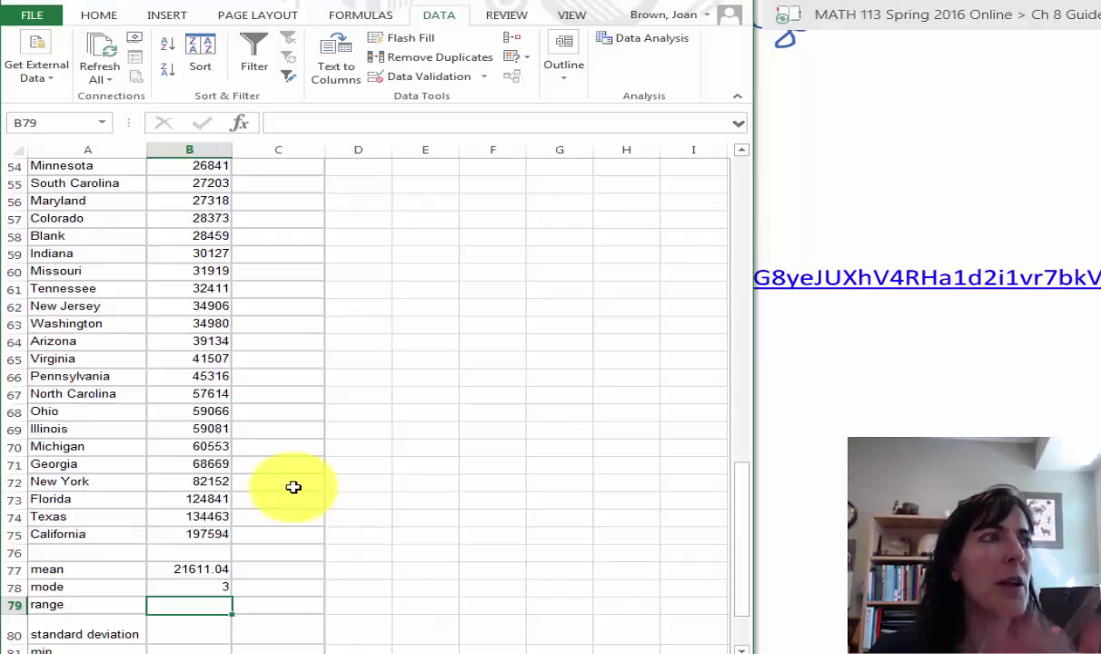
scroll(293, 487, "up", 4)
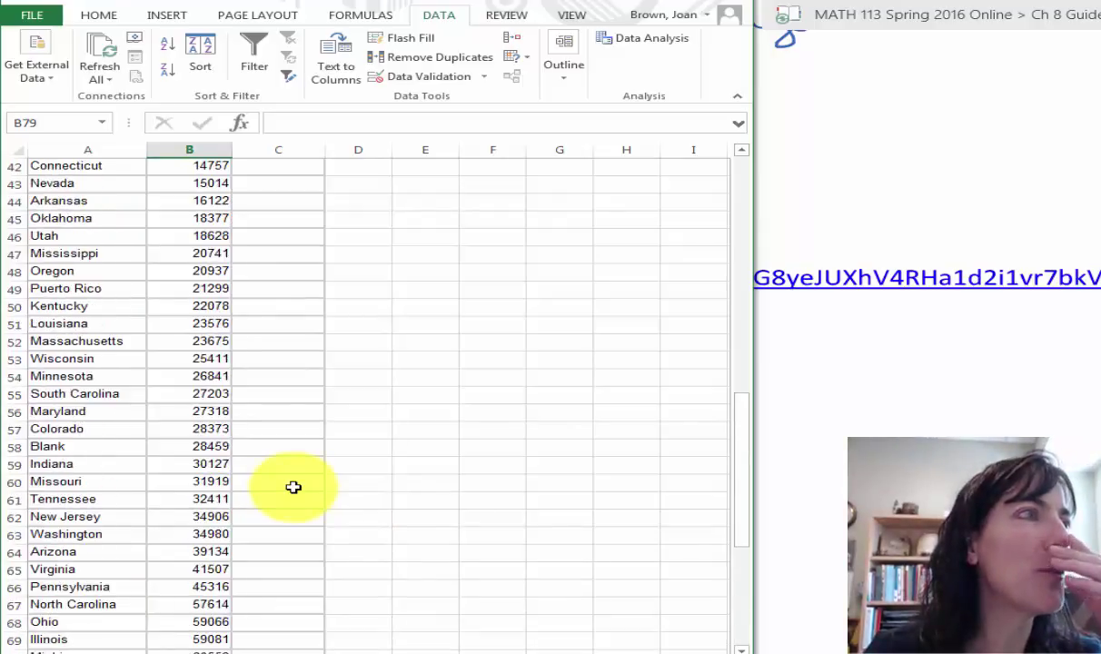
scroll(293, 487, "up", 13)
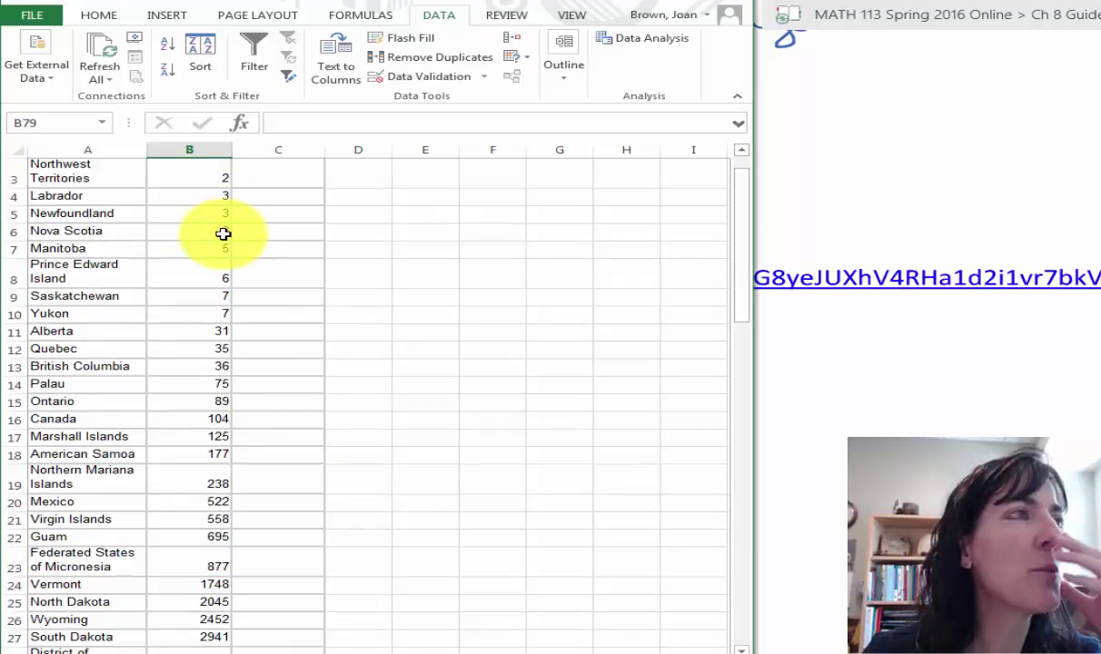
scroll(224, 234, "up", 1)
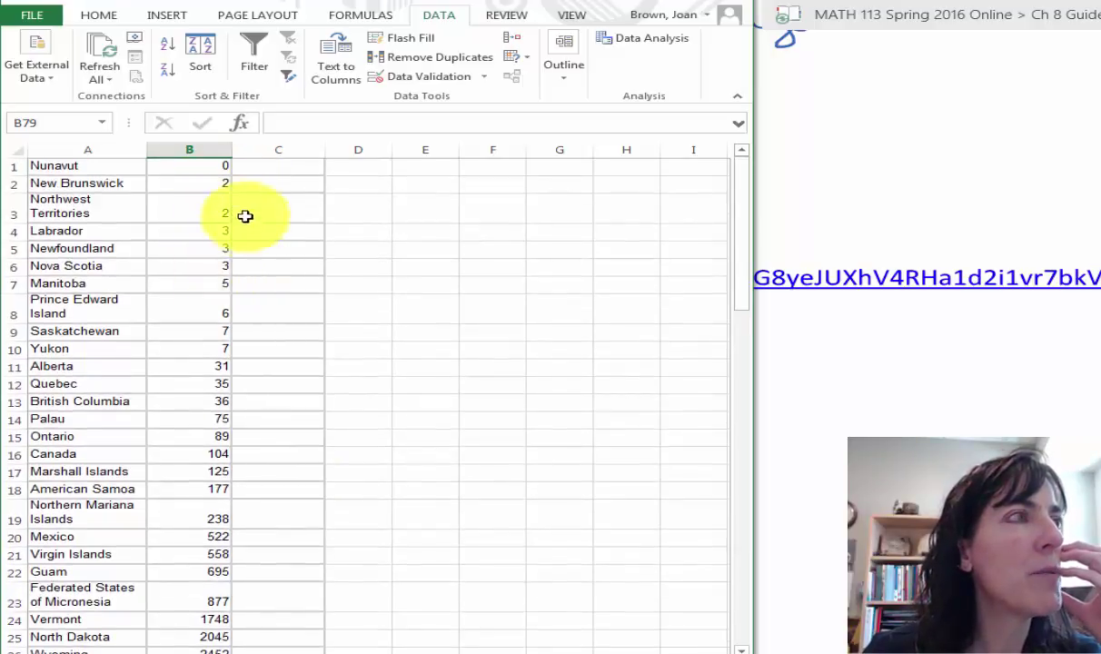
scroll(258, 378, "down", 3)
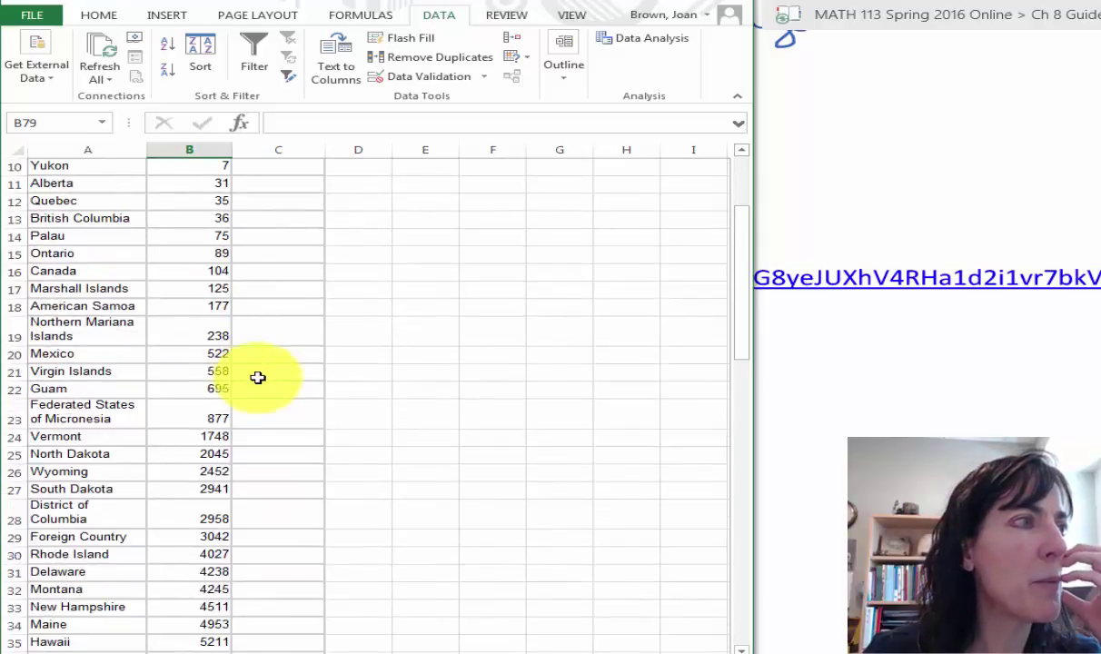
scroll(258, 376, "down", 3)
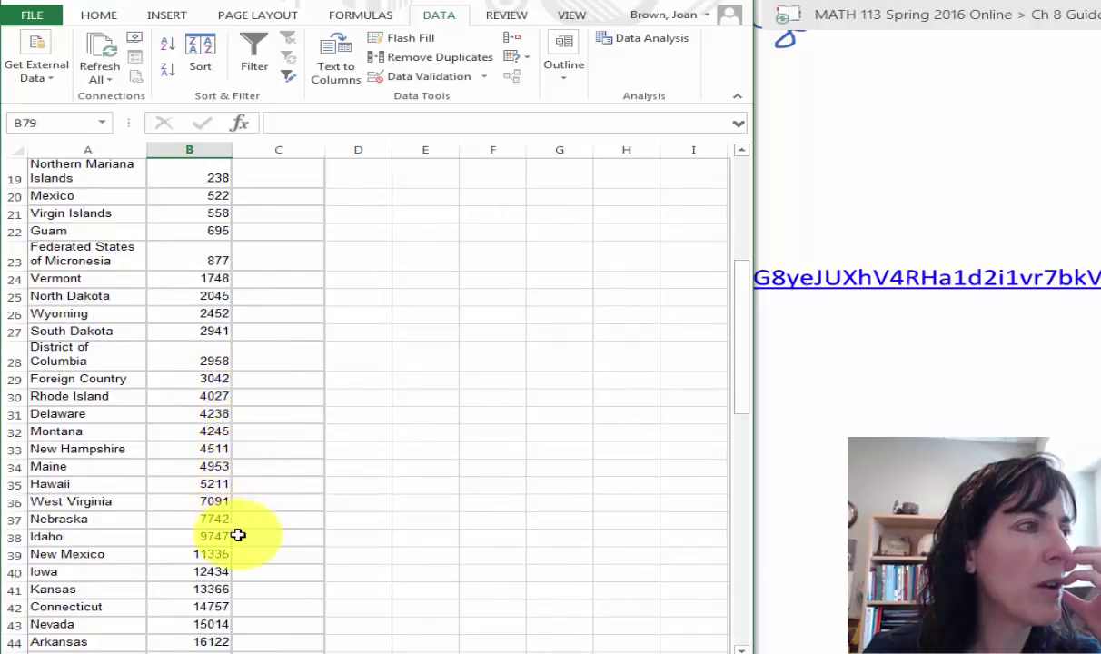
scroll(238, 533, "down", 5)
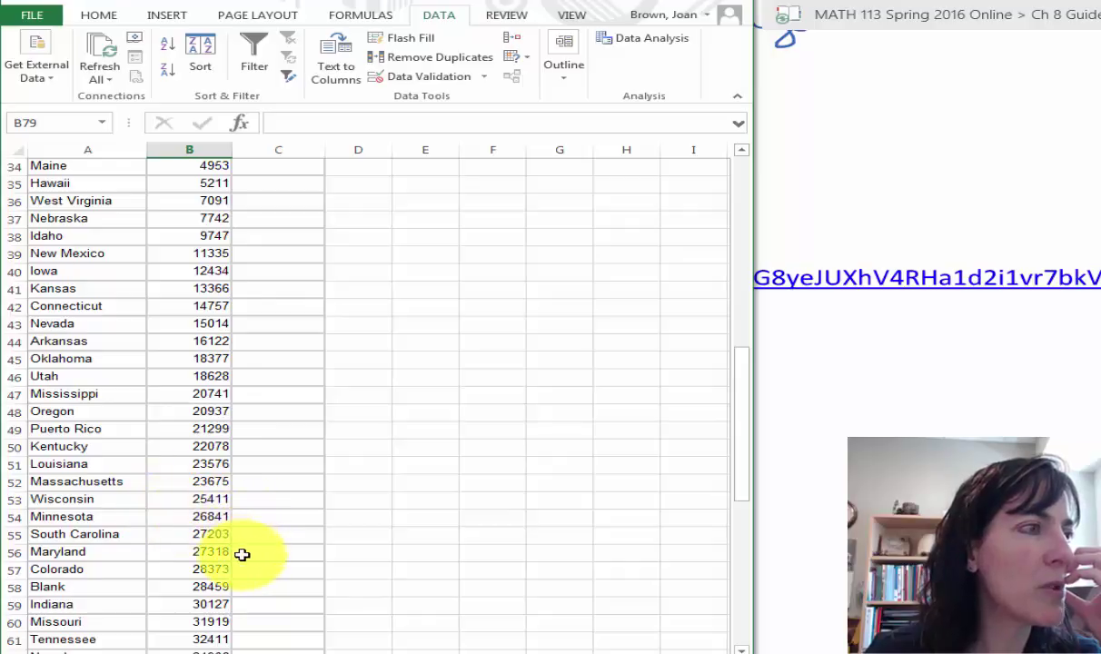
scroll(241, 554, "down", 2)
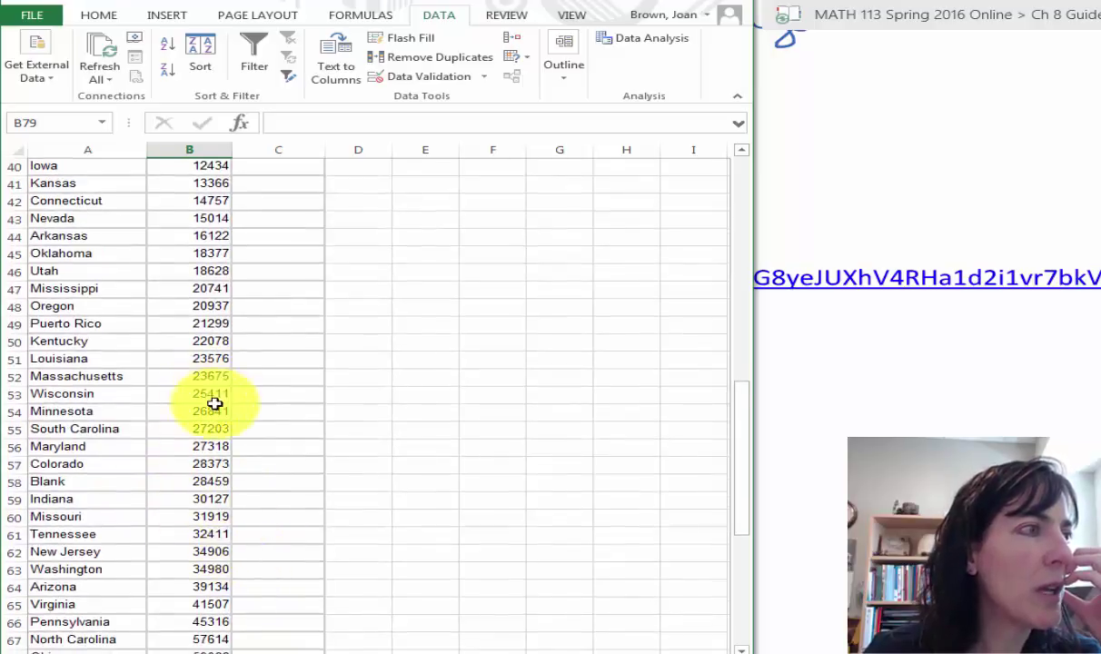
scroll(248, 524, "down", 5)
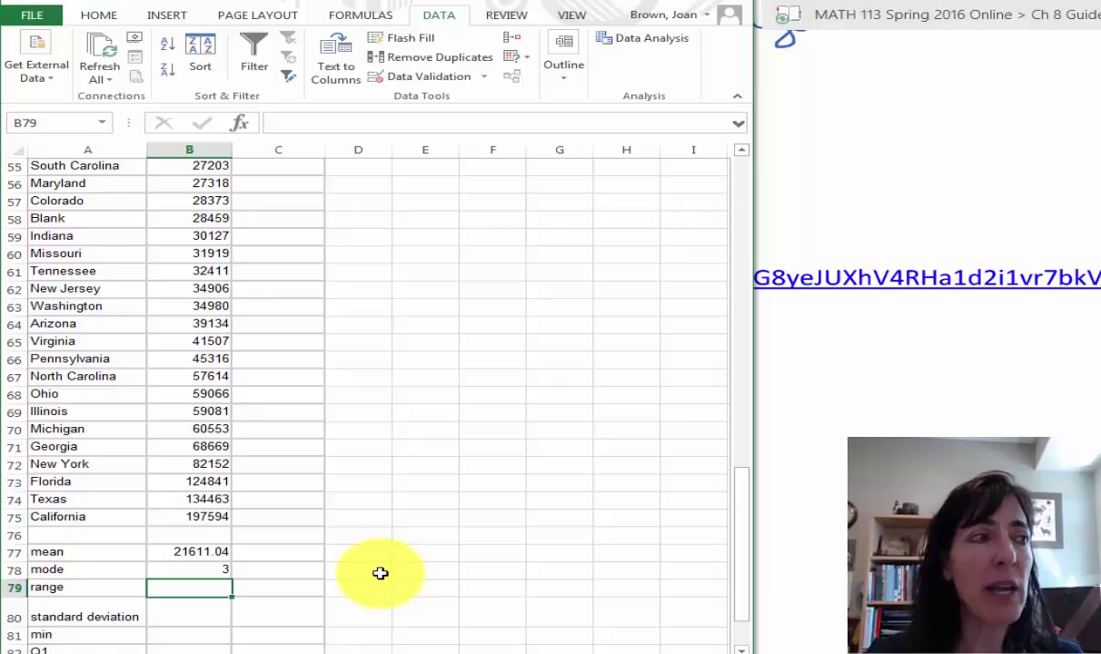
scroll(379, 573, "down", 3)
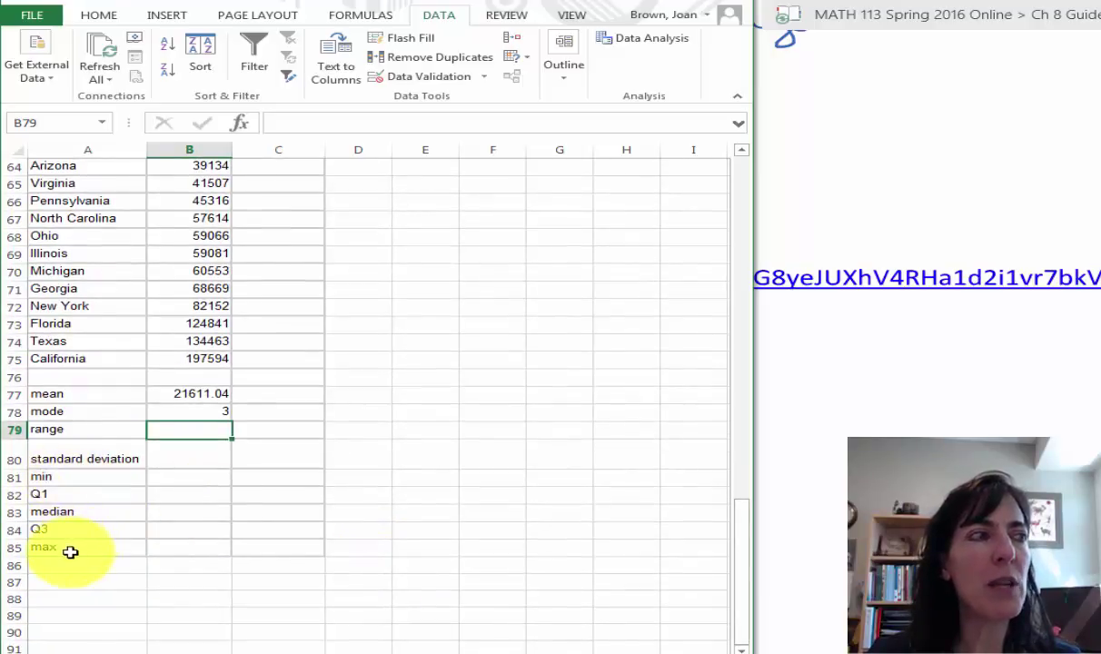
Step: Calculate the minimum of the column B values in cell B81 with the formula =min(b1:b75)
left_click(191, 476)
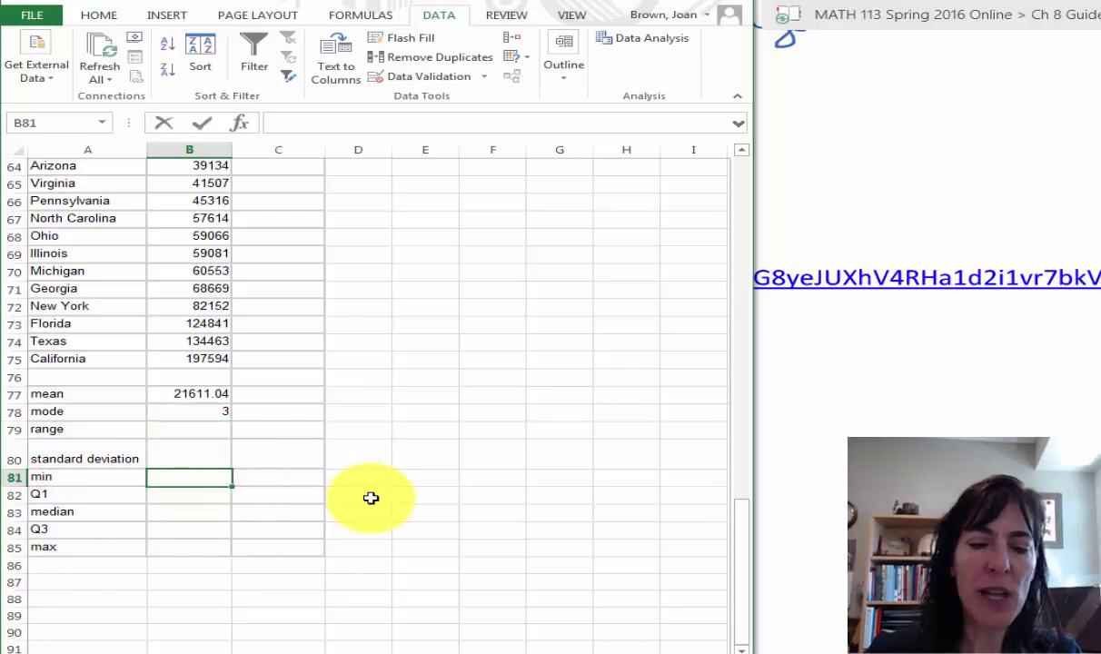
type("=min(")
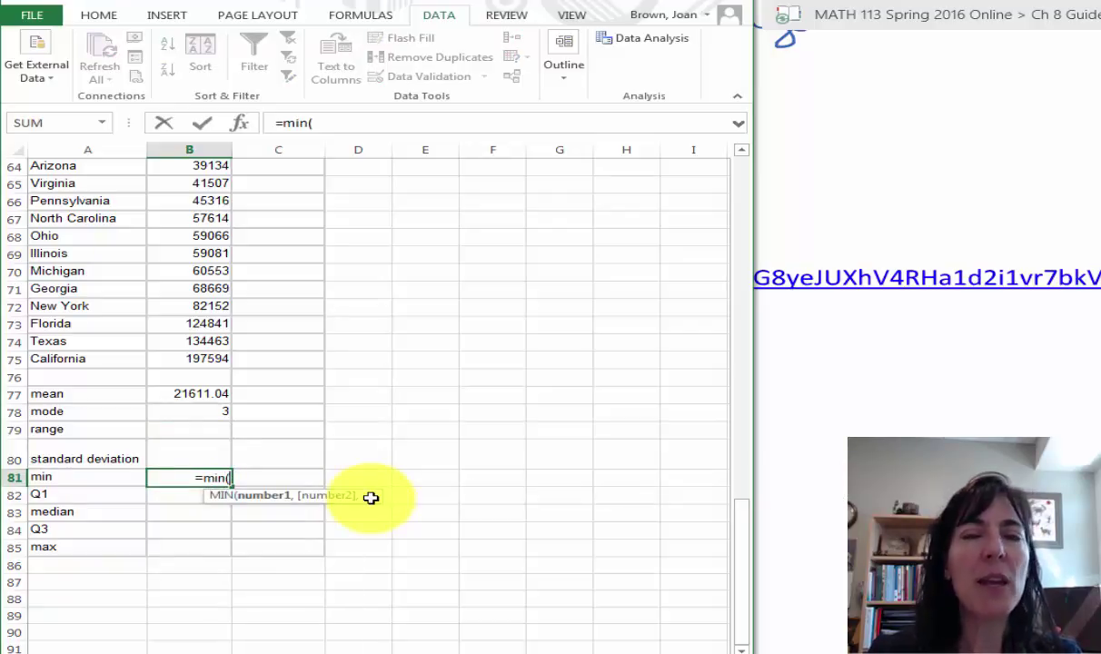
type("b1:b")
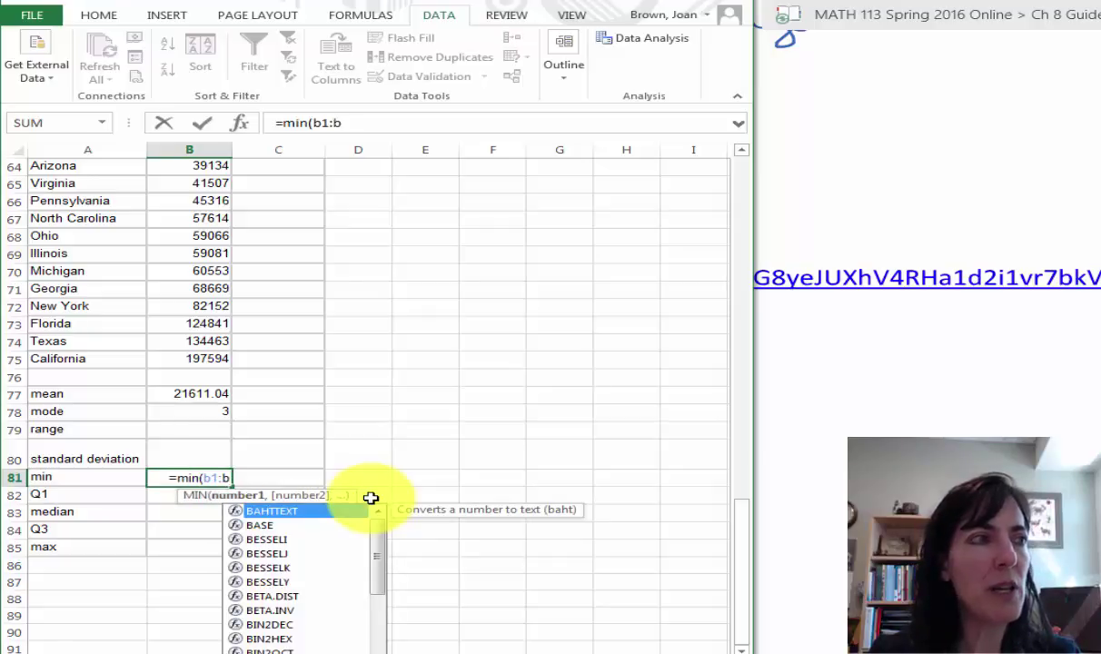
type("75)")
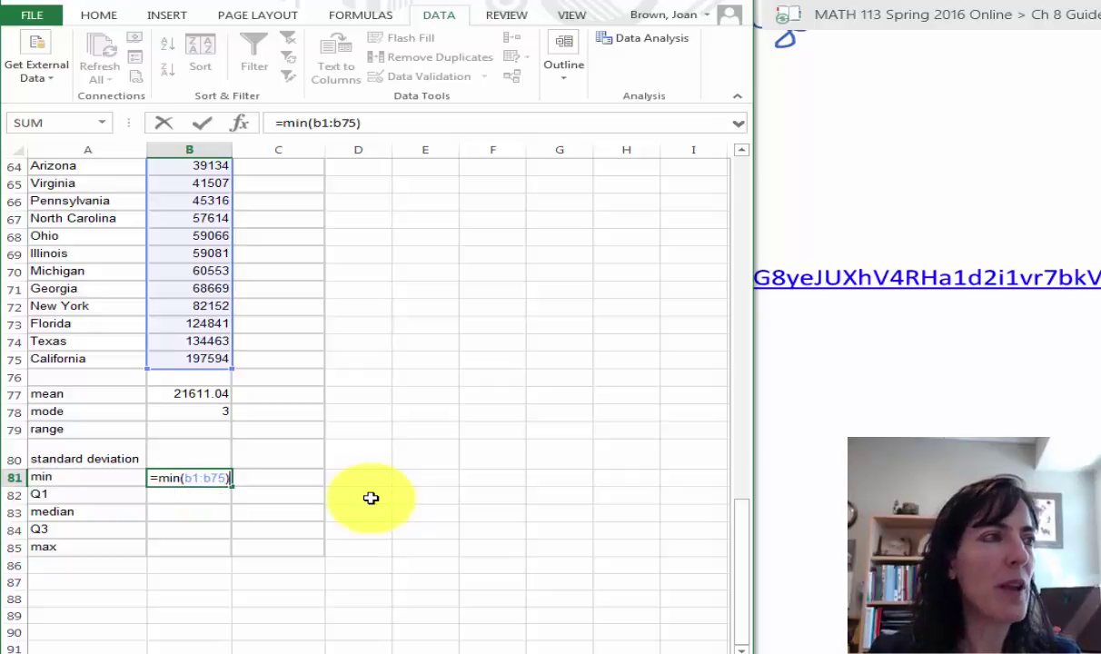
key("Return")
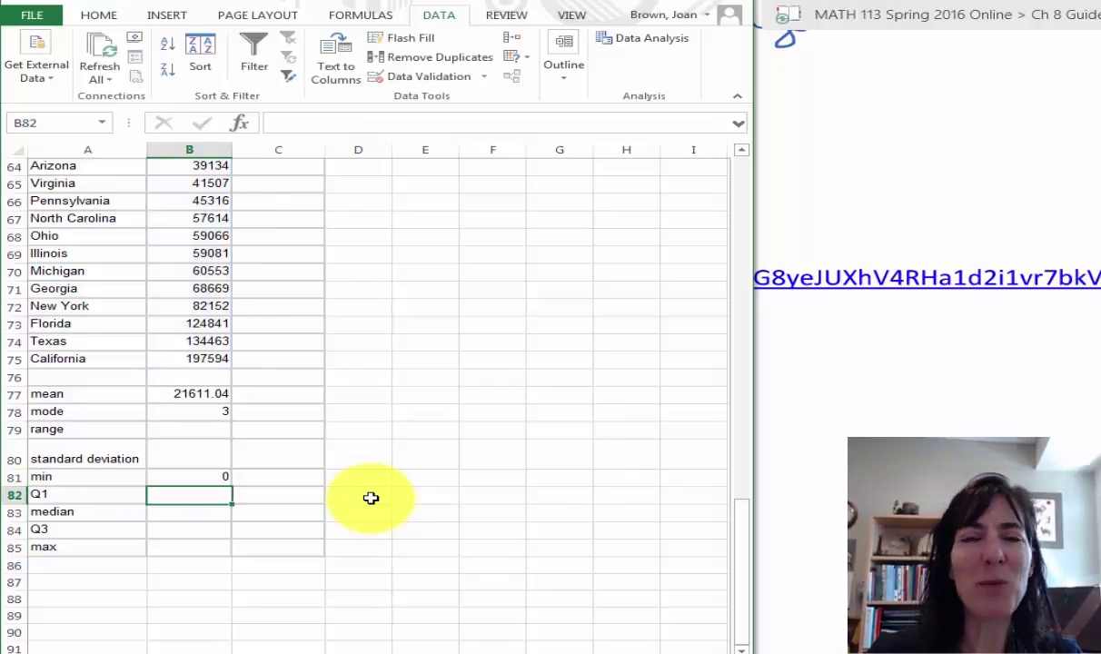
Step: Calculate the maximum of the column B values in cell B85 with the formula =max(b1:b75)
key("Down")
key("Down")
key("Down")
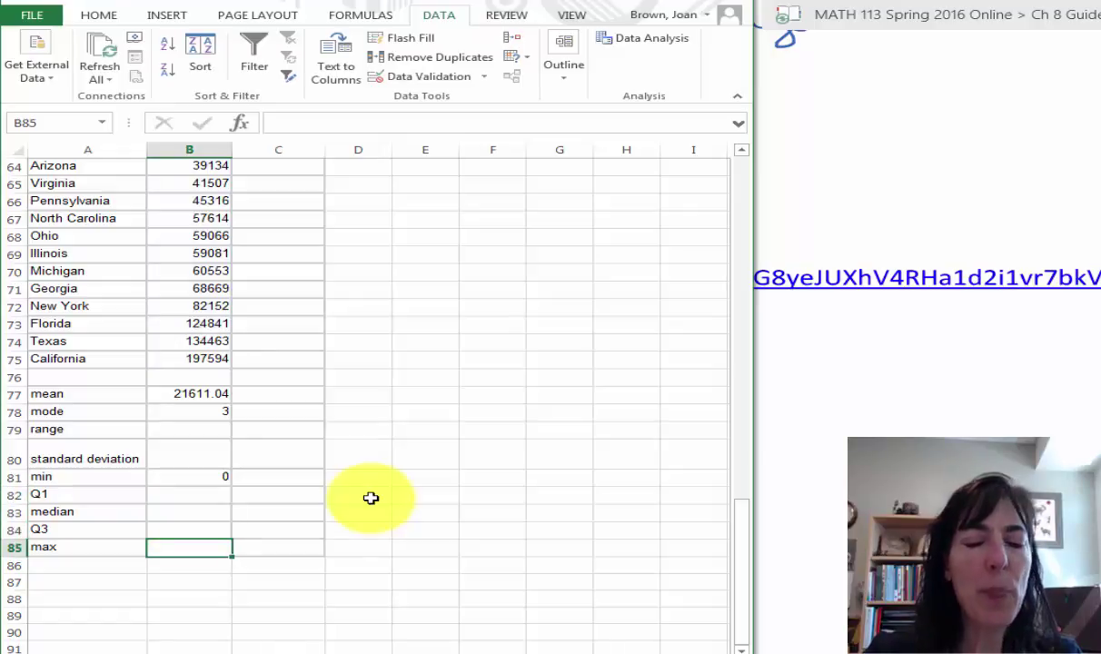
type("=max")
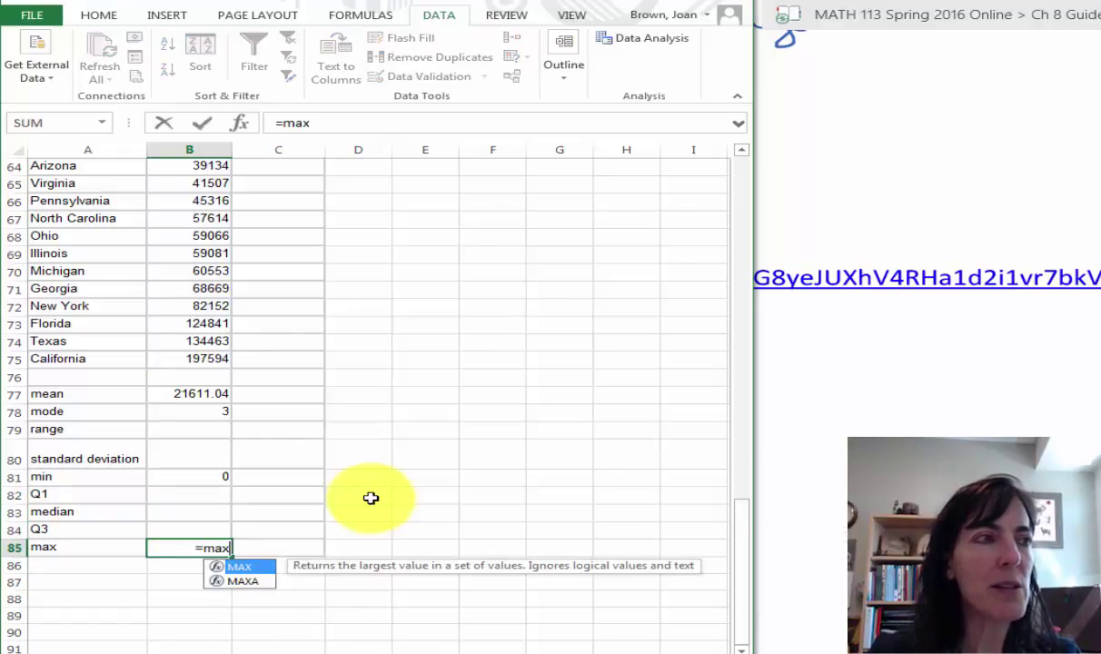
type("(b1")
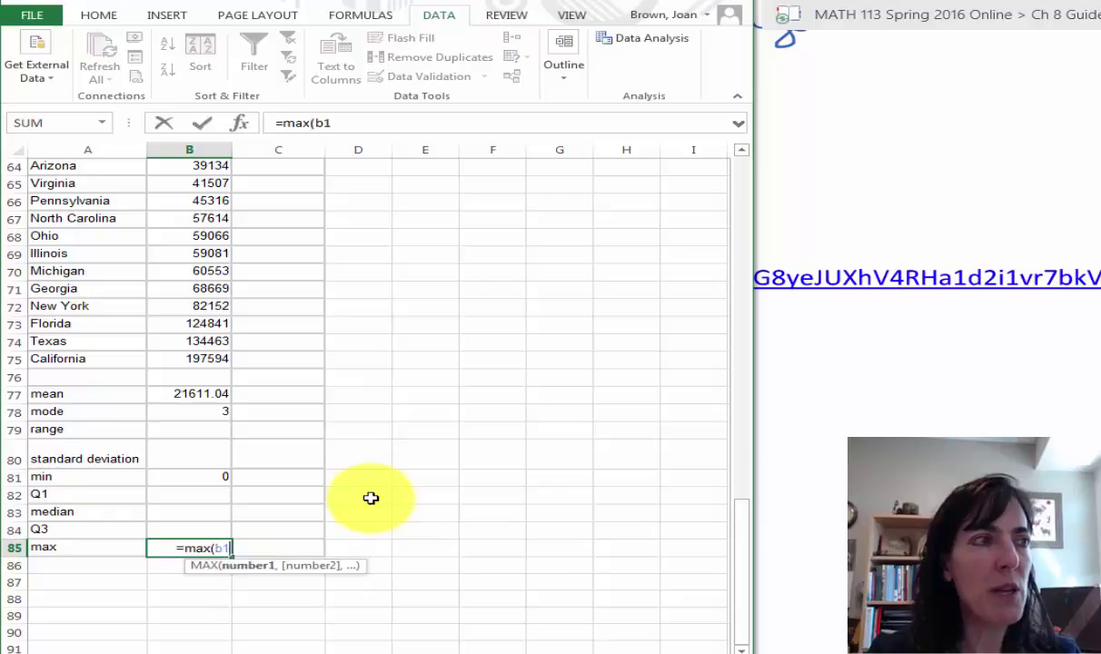
type(":b")
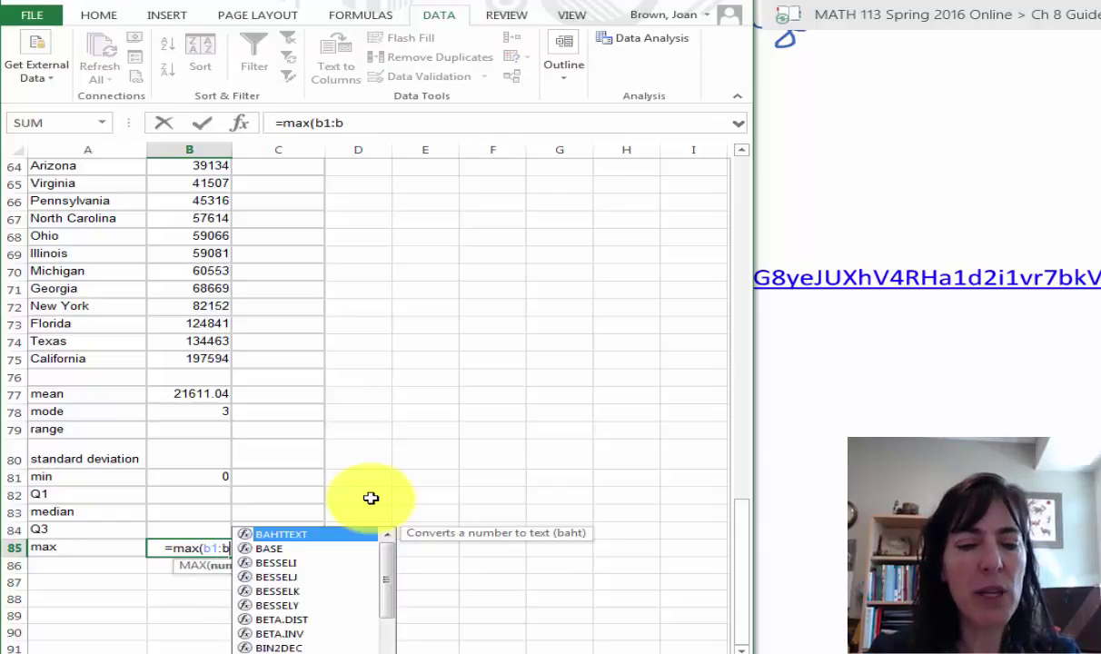
type("75)")
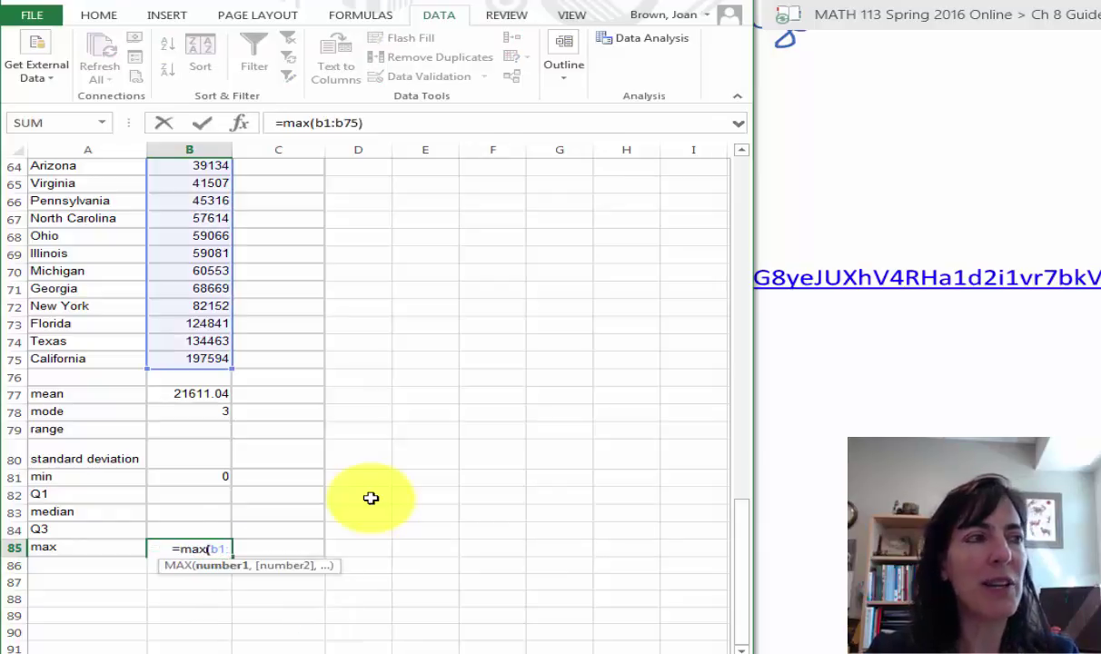
key("Return")
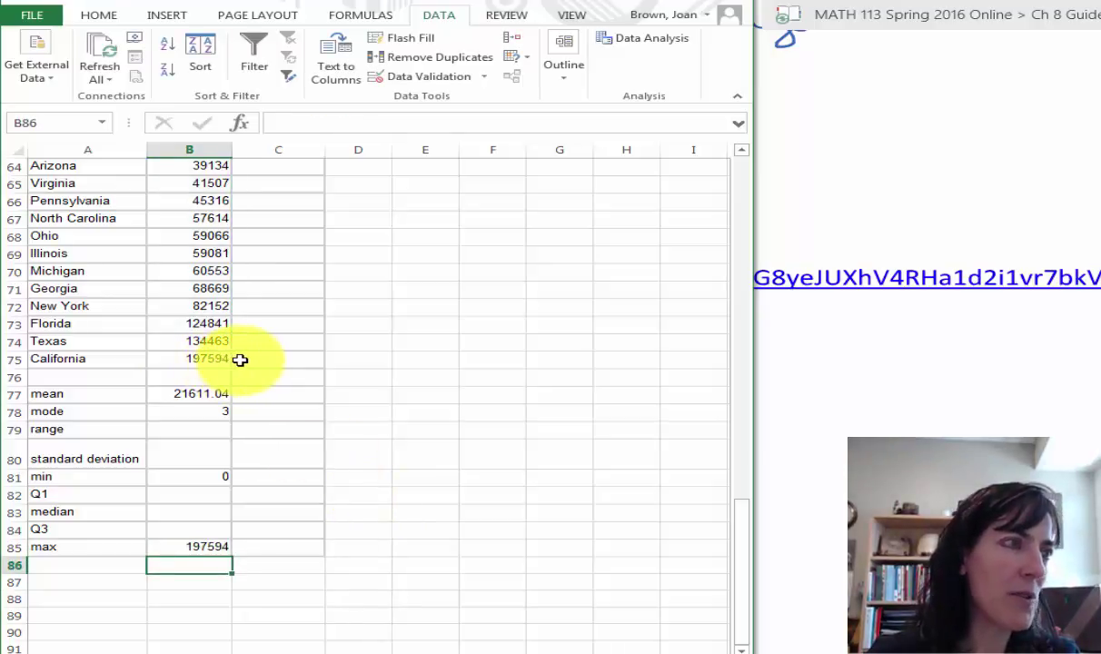
Step: Calculate the range in cell B79 by subtracting the min from the max with the formula =B85-B81
left_click(191, 430)
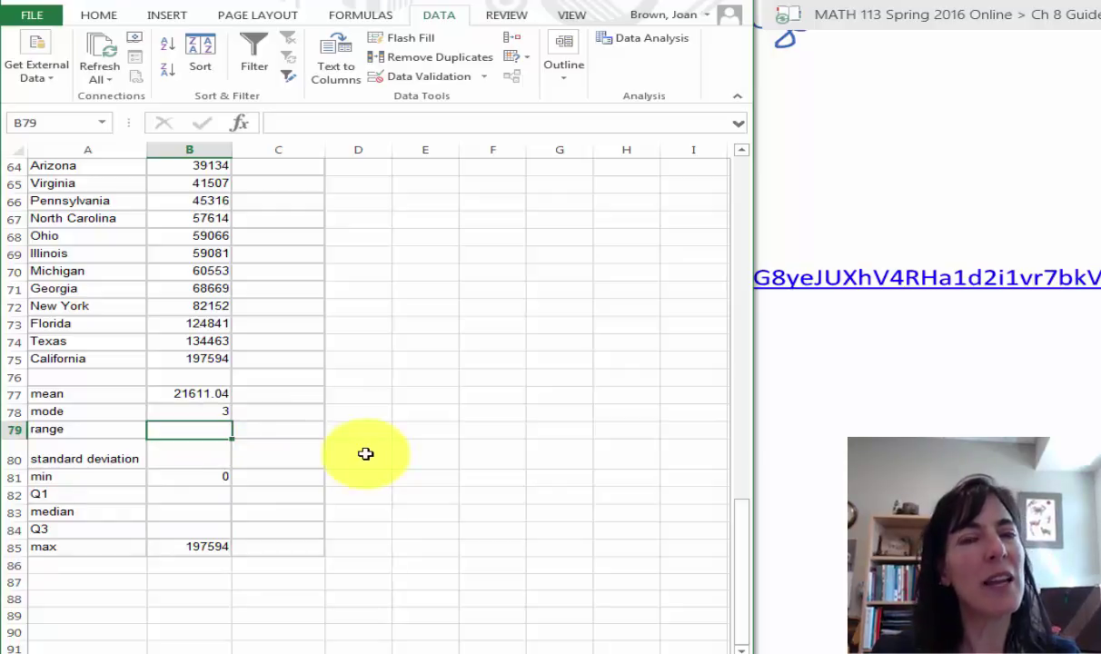
type("=")
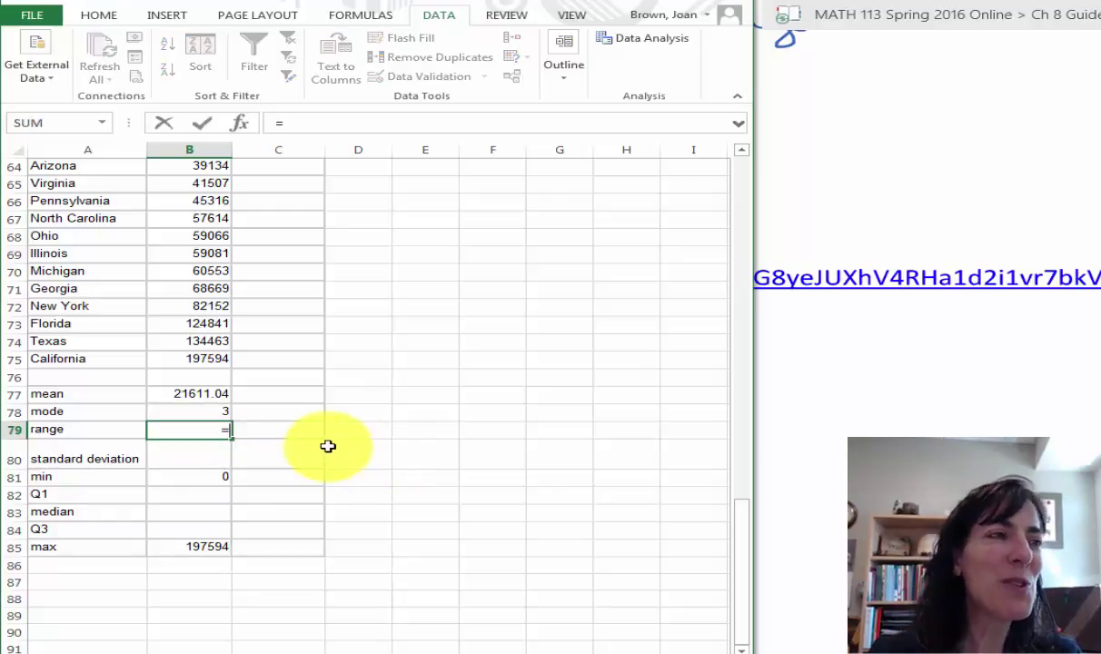
left_click(196, 551)
type("-")
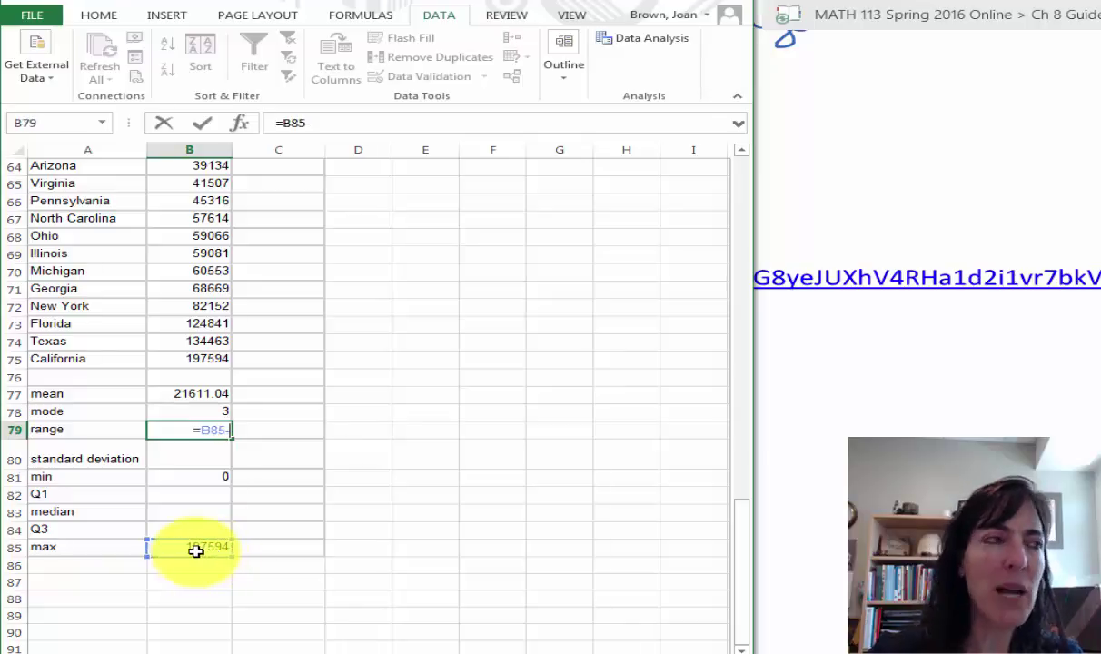
left_click(198, 477)
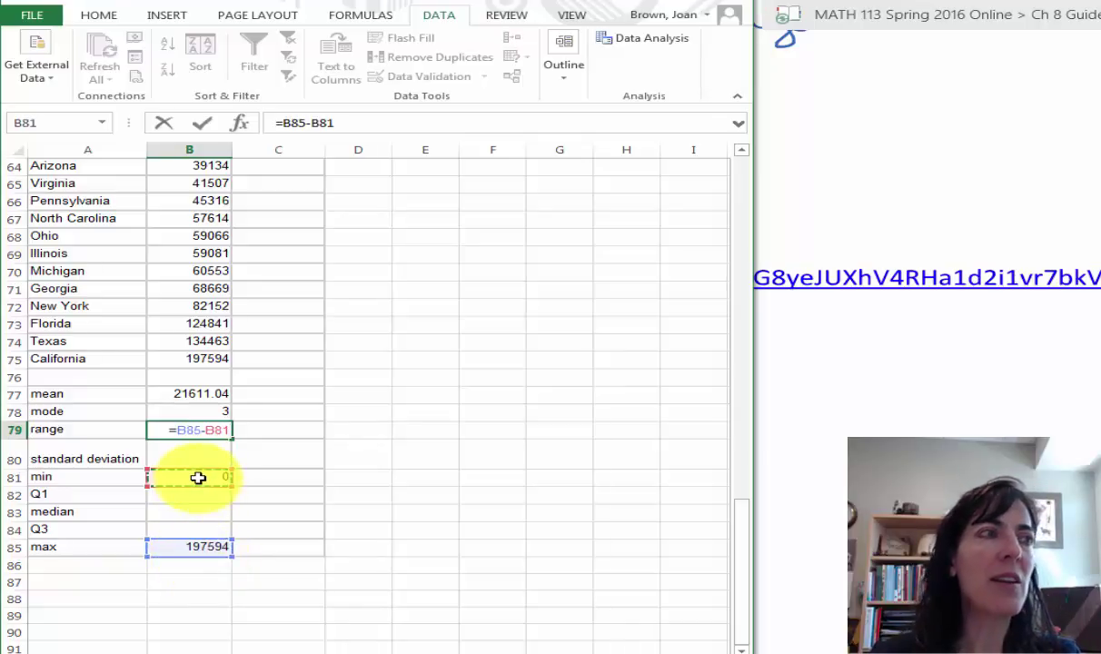
key("Return")
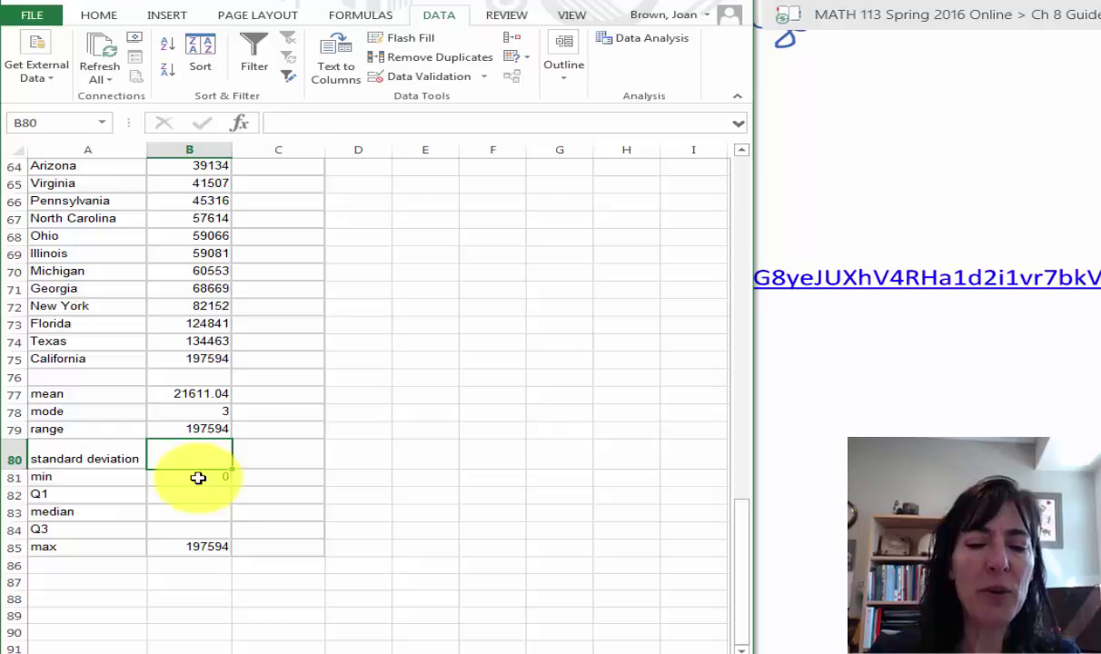
Step: Calculate the standard deviation of the column B values in cell B80 with the formula =stdev(b1:b75)
type("=")
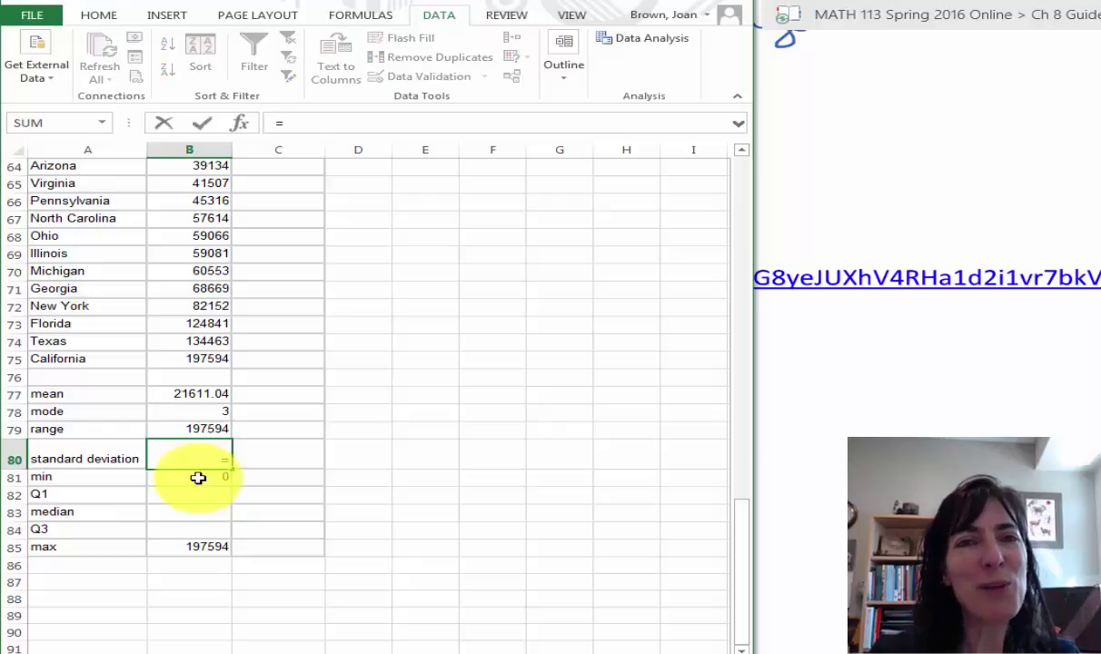
type("std")
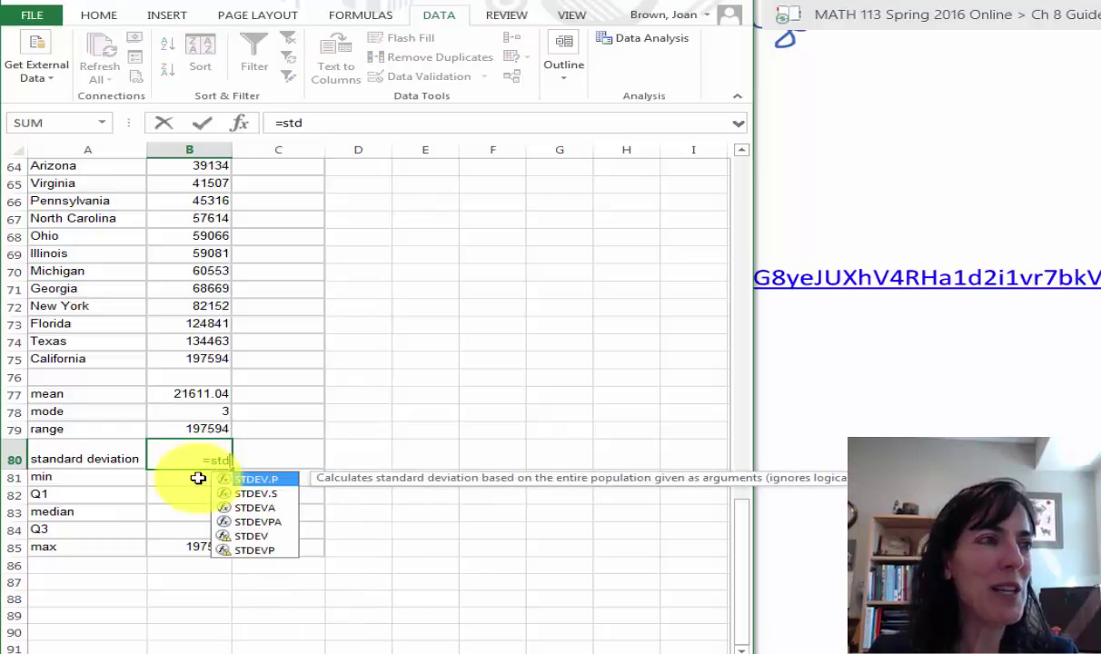
type("ev")
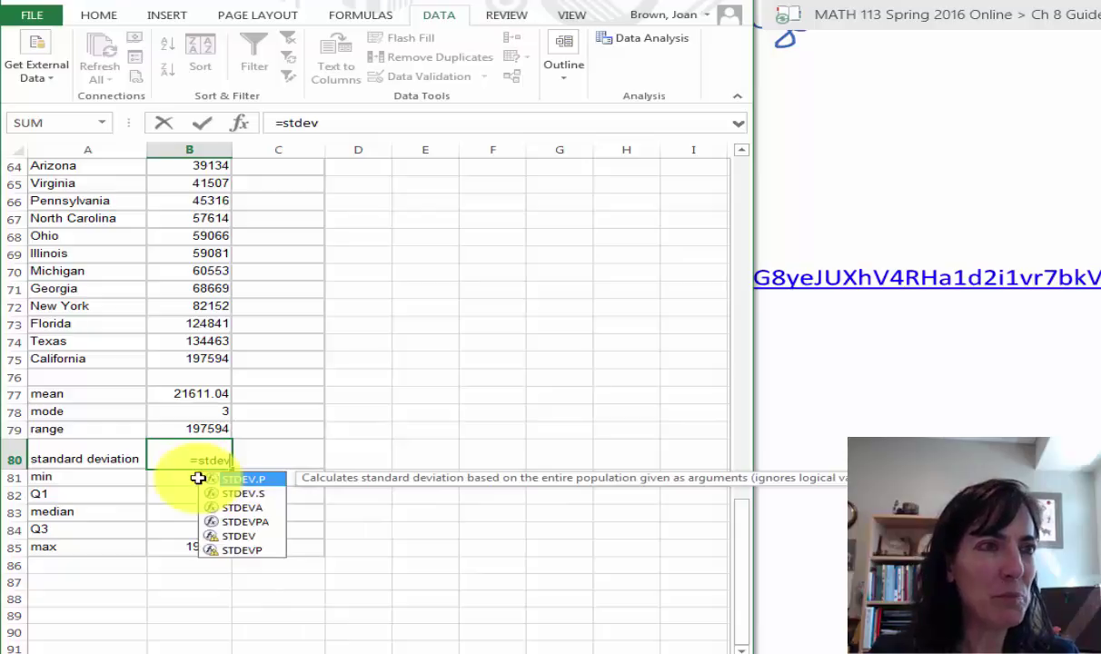
type("(")
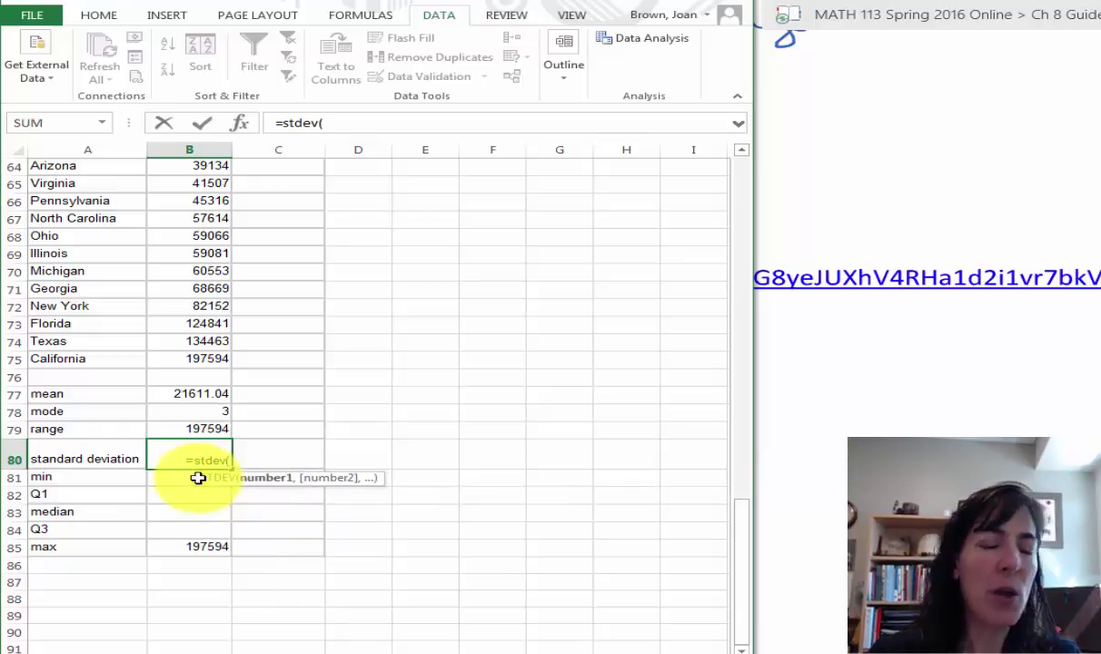
type("b1:b")
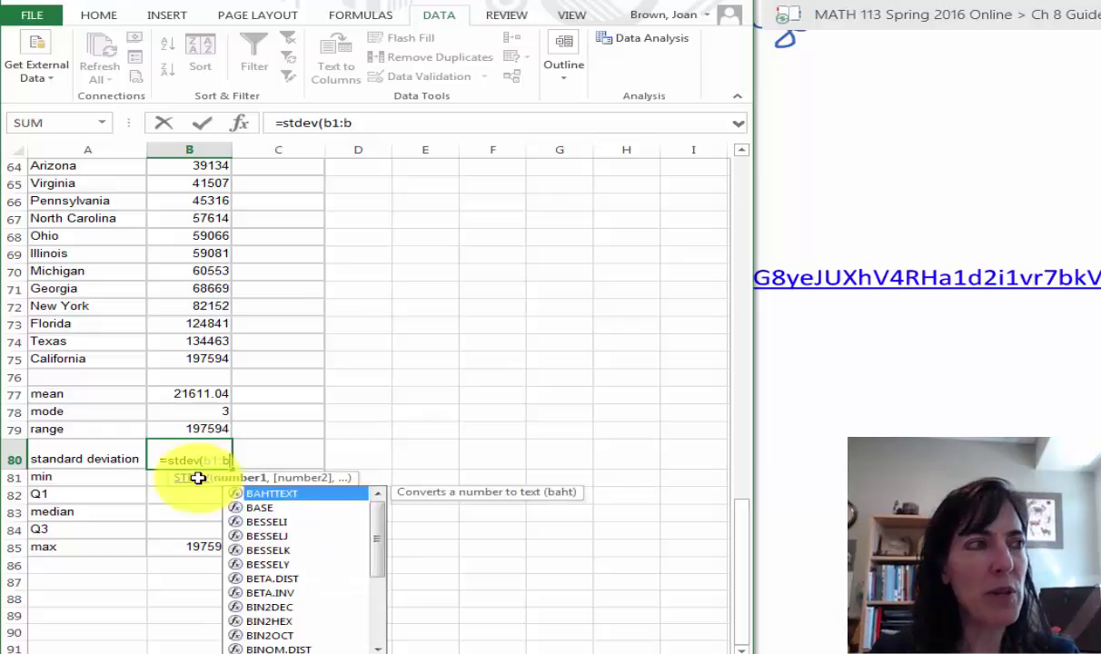
type("25")
key("BackSpace")
key("BackSpace")
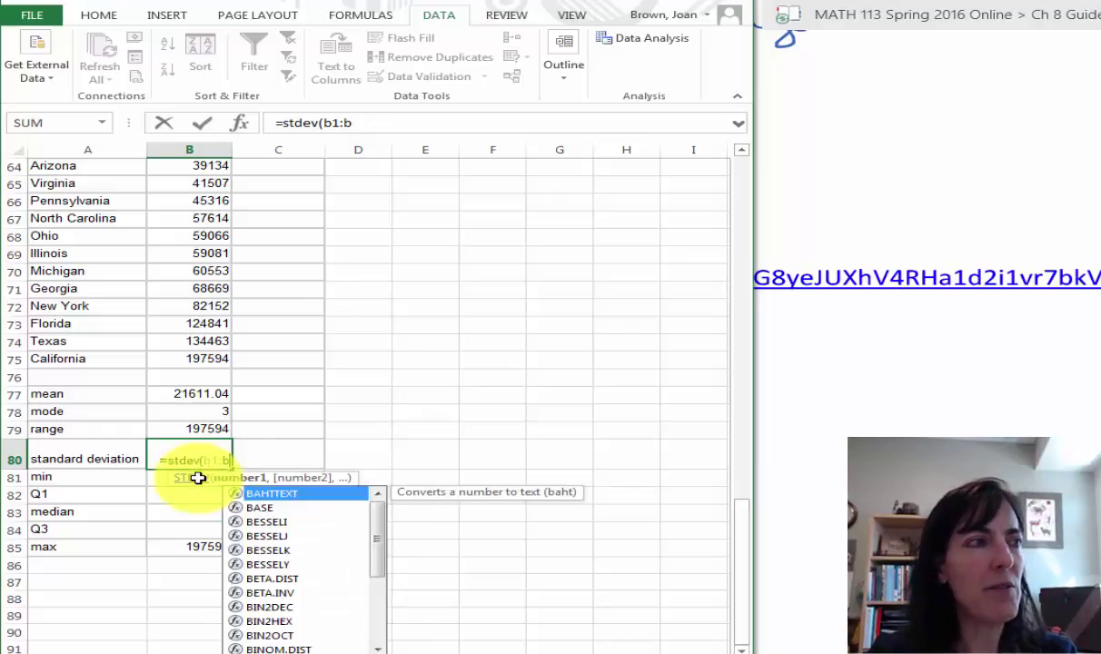
type("75")
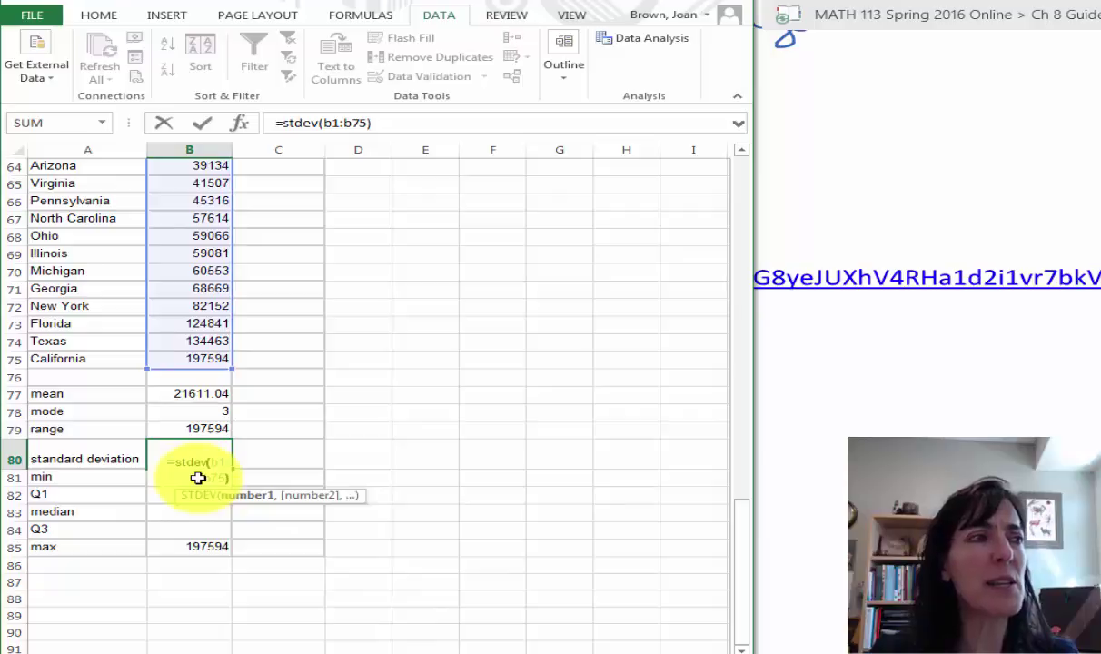
key("Return")
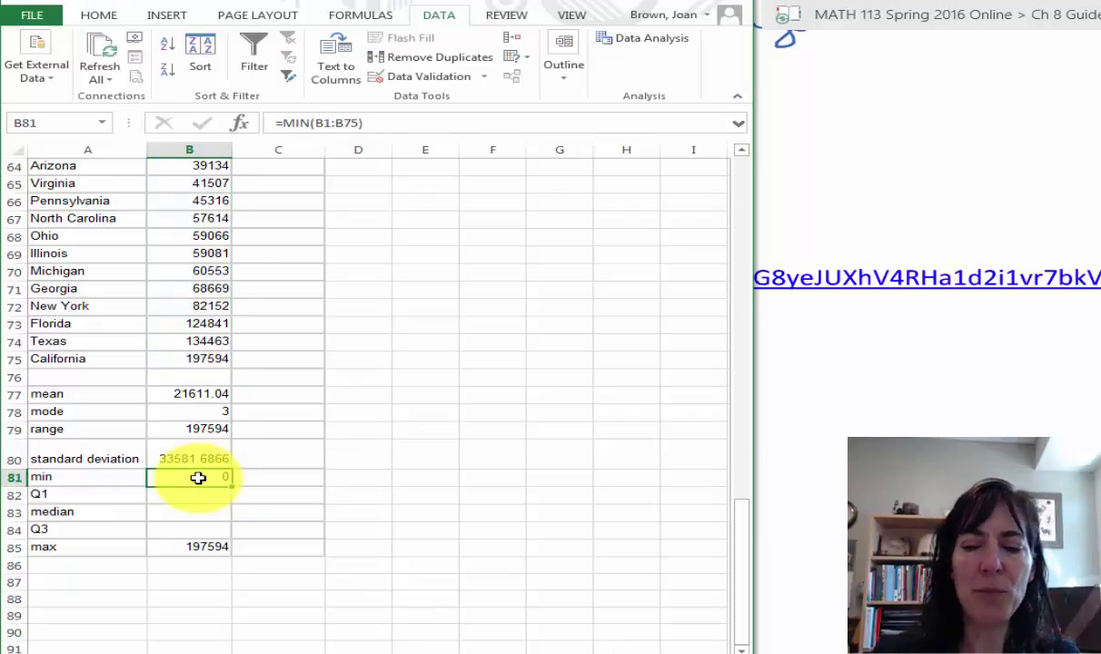
Step: Calculate the first quartile of the column B values in cell B82 with the formula =QUARTILE.EXC(b1:b75,1)
key("Return")
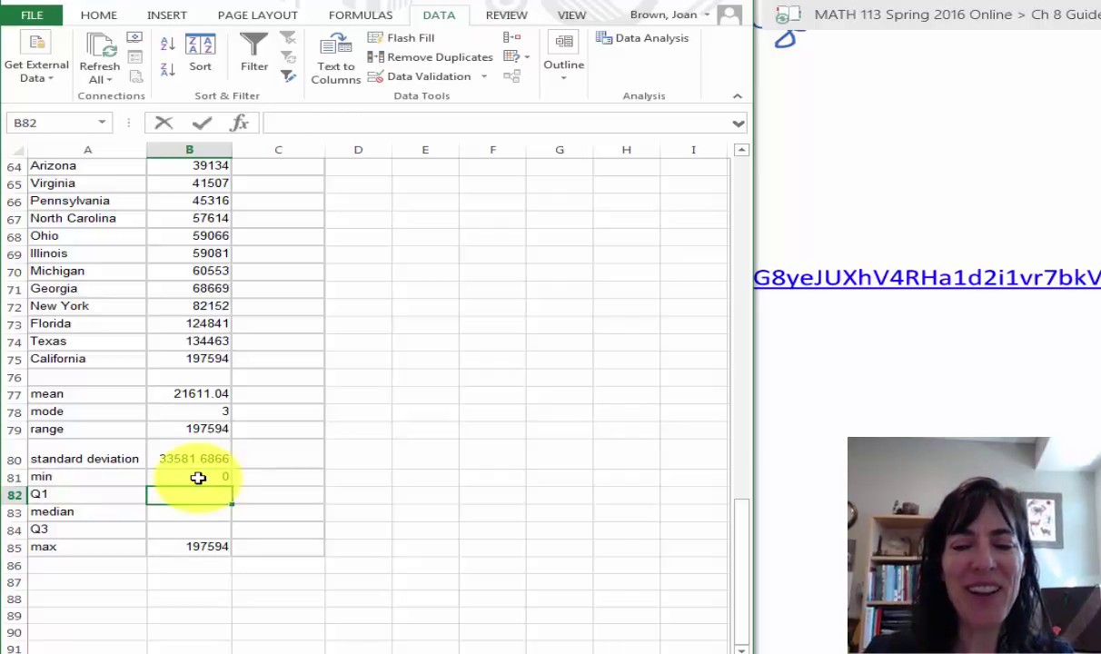
type("=quar")
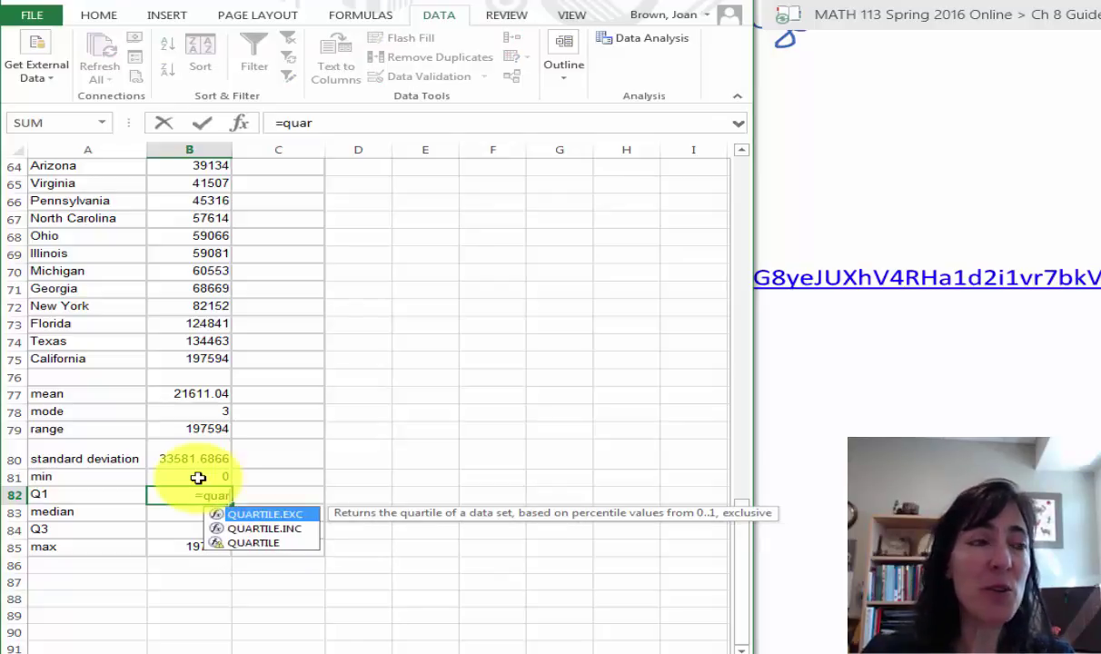
double_click(268, 514)
type("b")
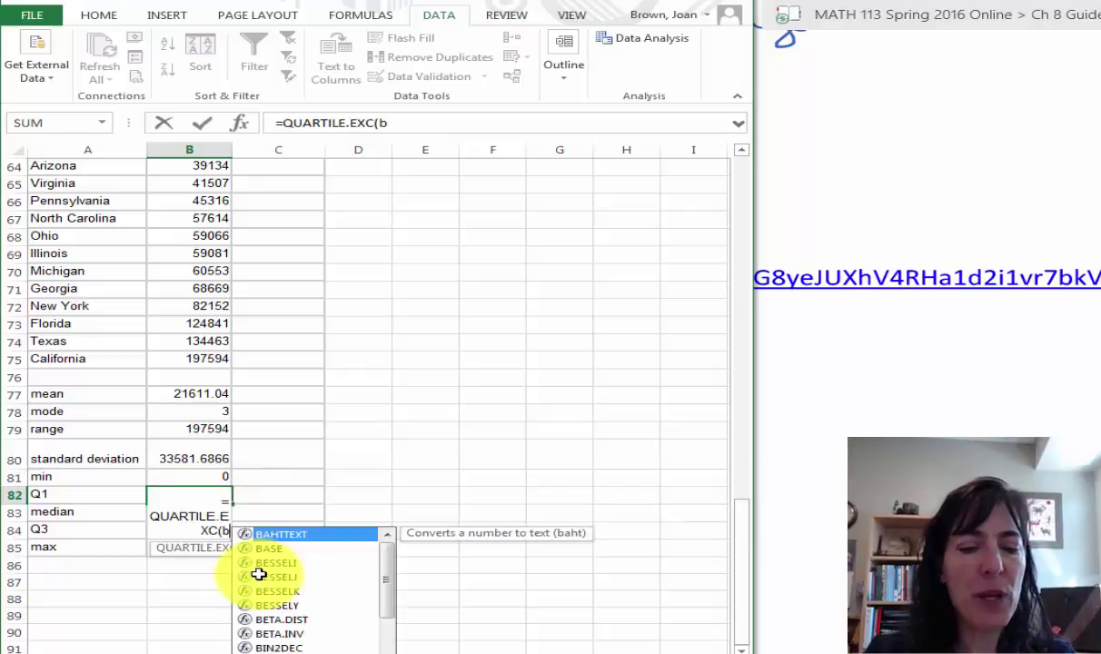
type("1:b75)")
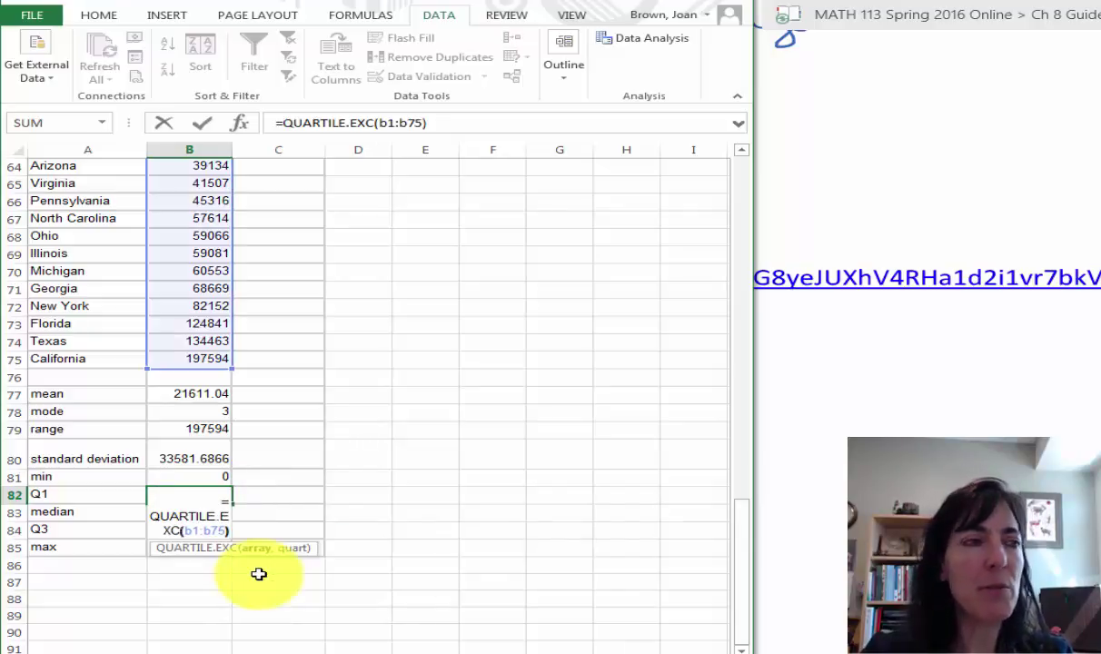
key("Return")
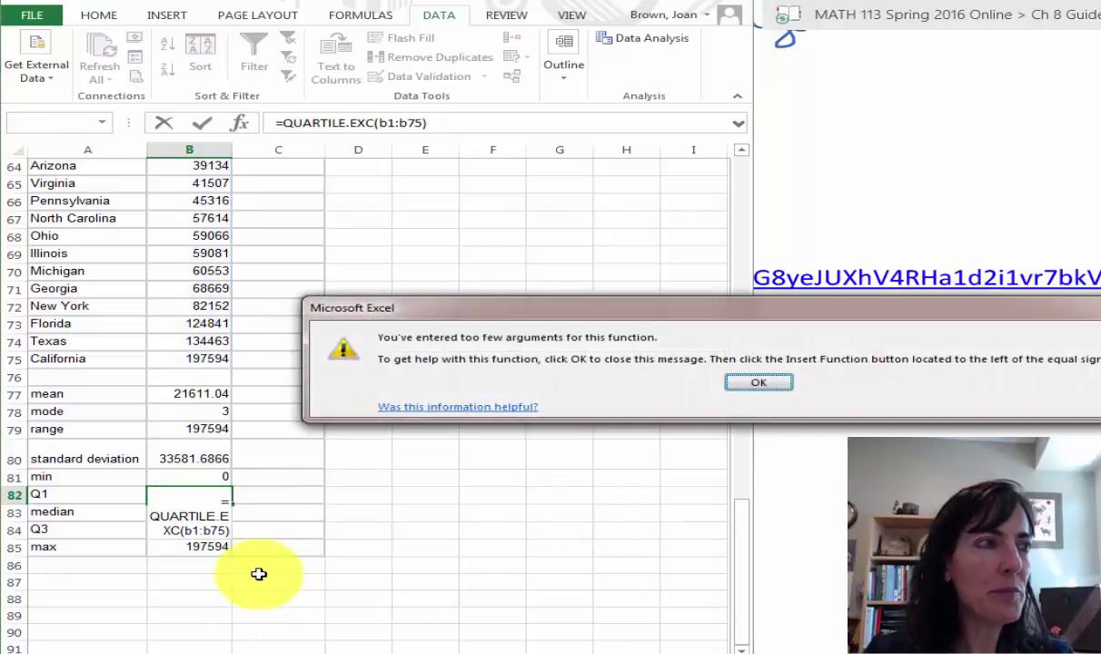
left_click(757, 384)
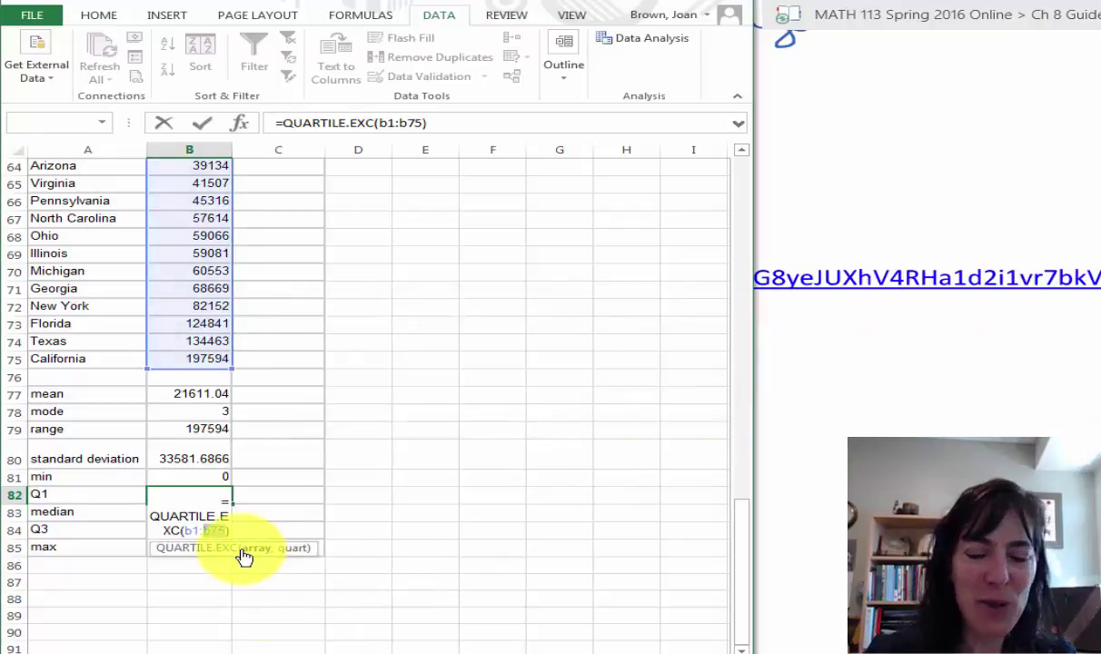
type(",1")
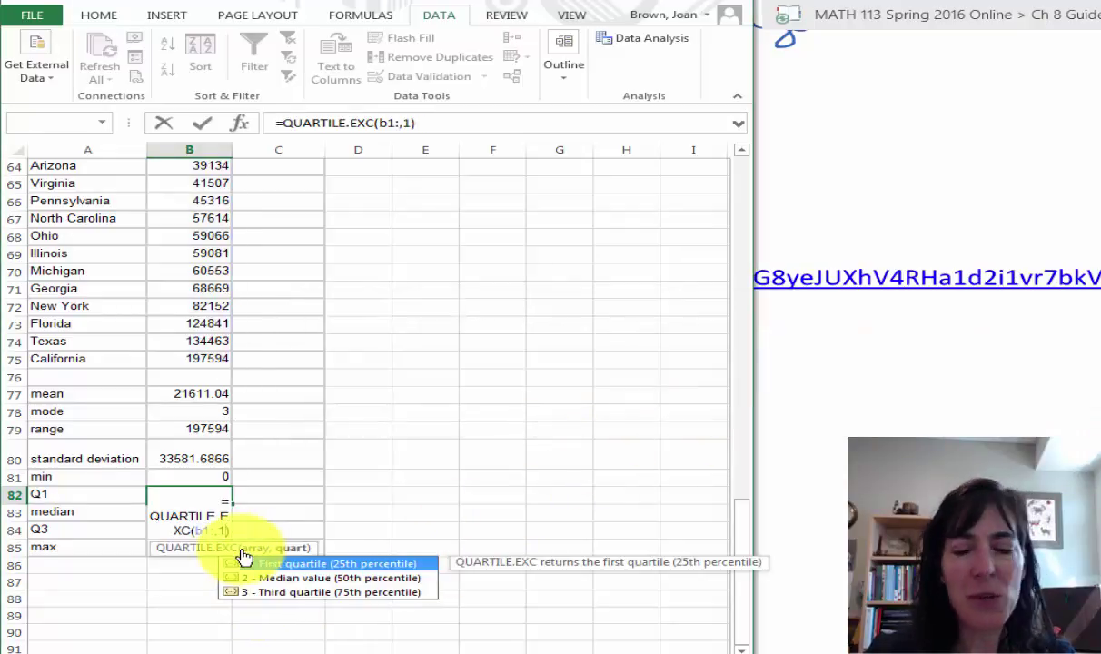
key("Return")
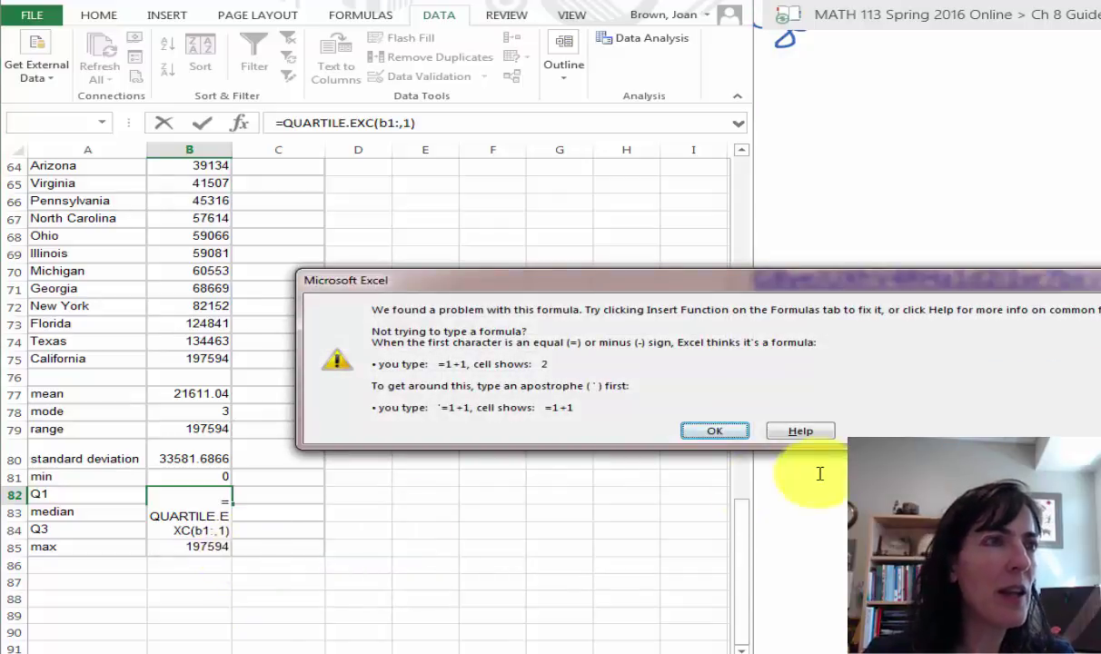
left_click(702, 432)
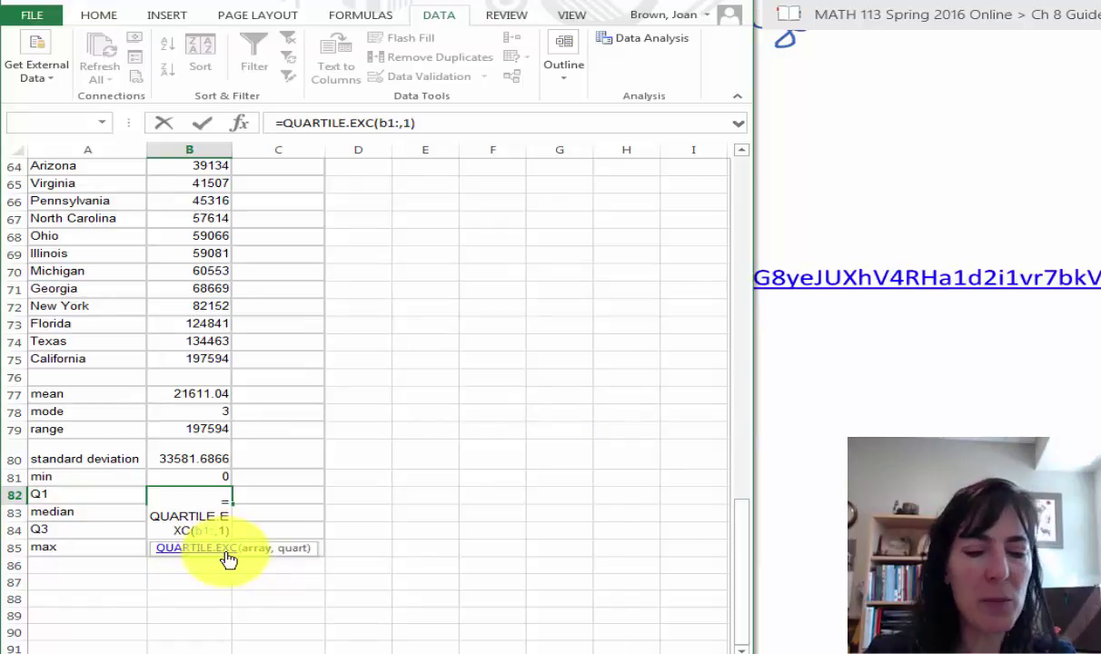
type("b75")
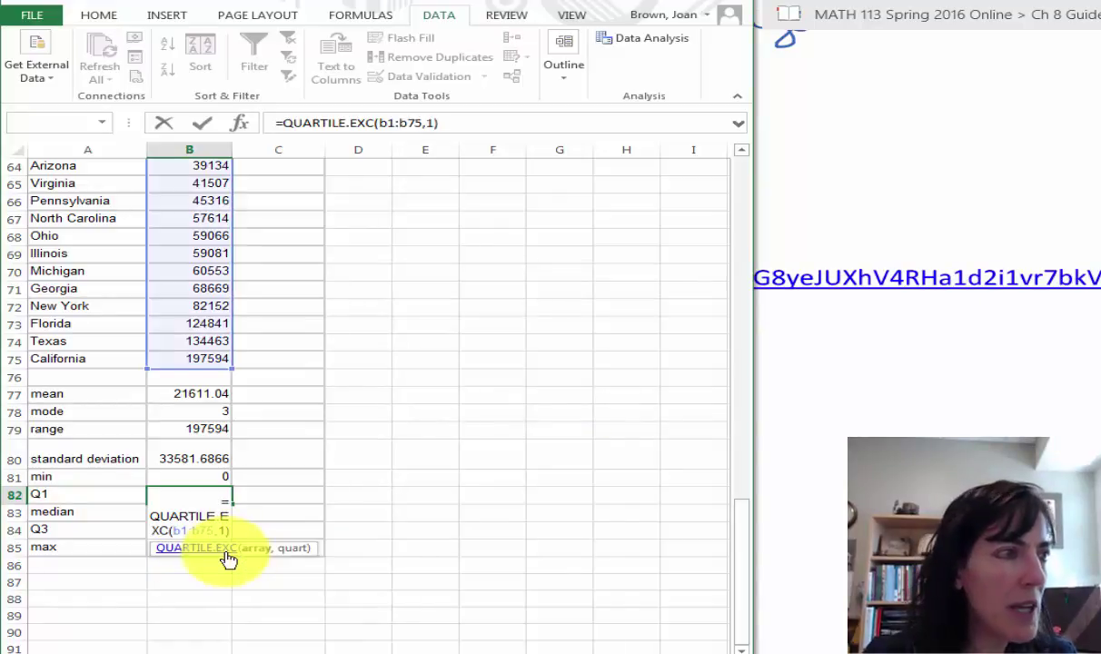
key("Return")
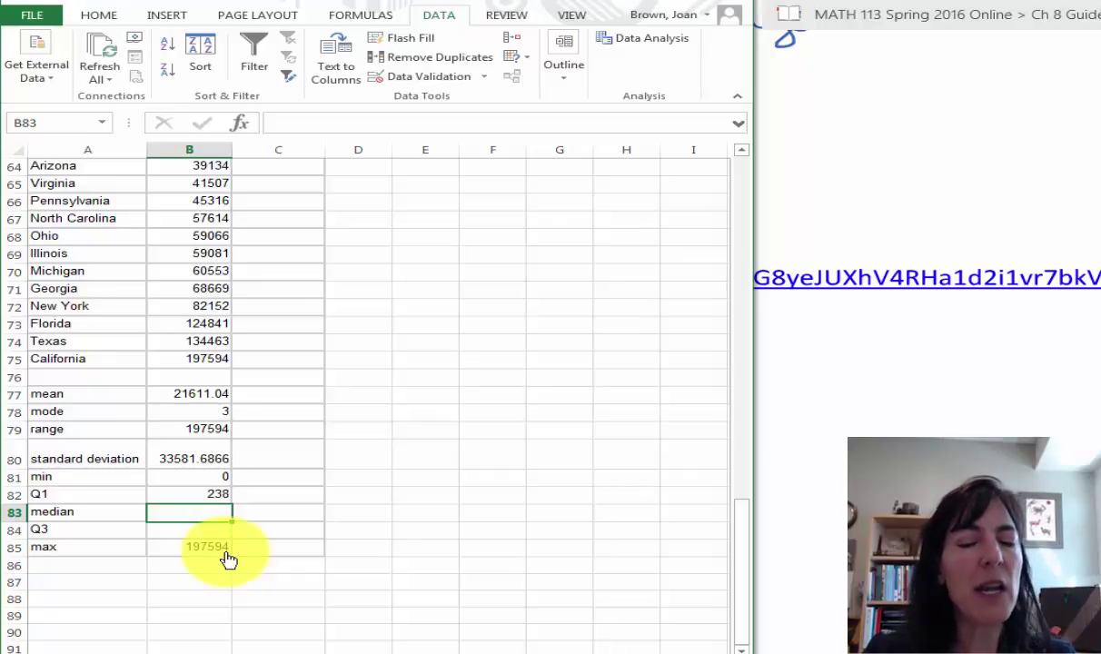
Step: Calculate the median of the column B values in cell B83 with the formula =MEDIAN(b1:b75)
type("=me")
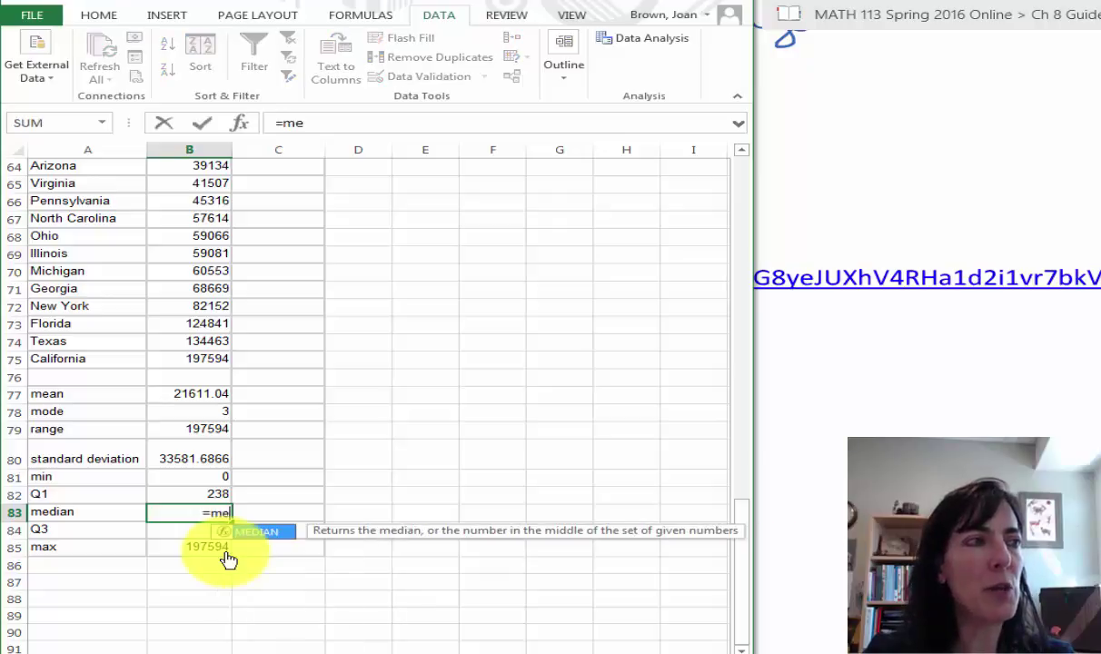
type("d")
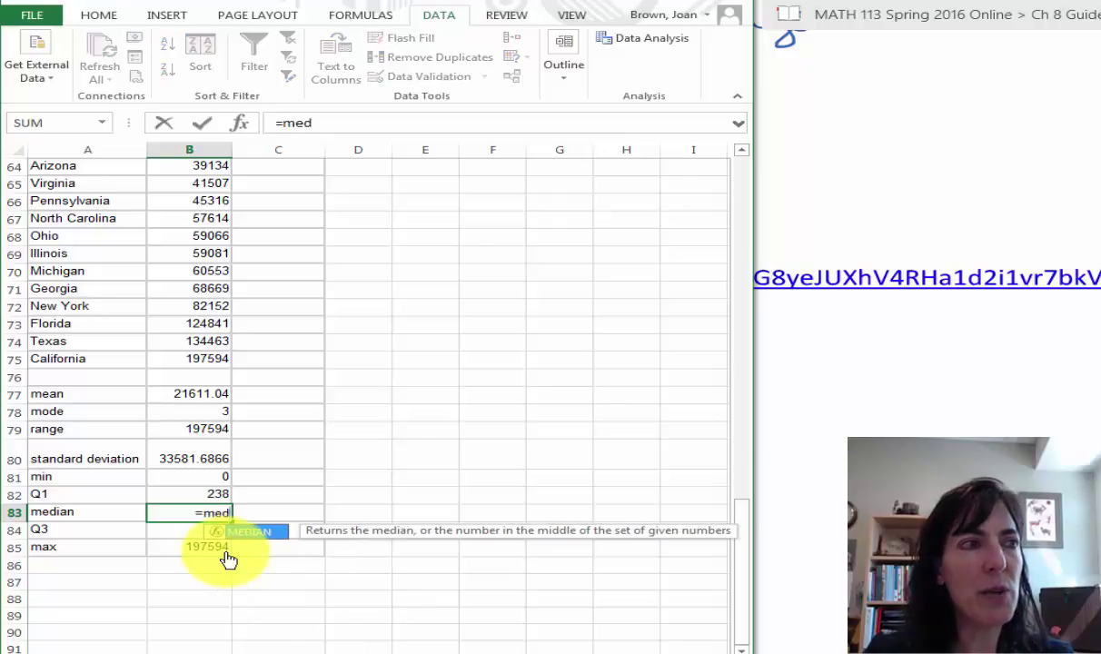
key("Tab")
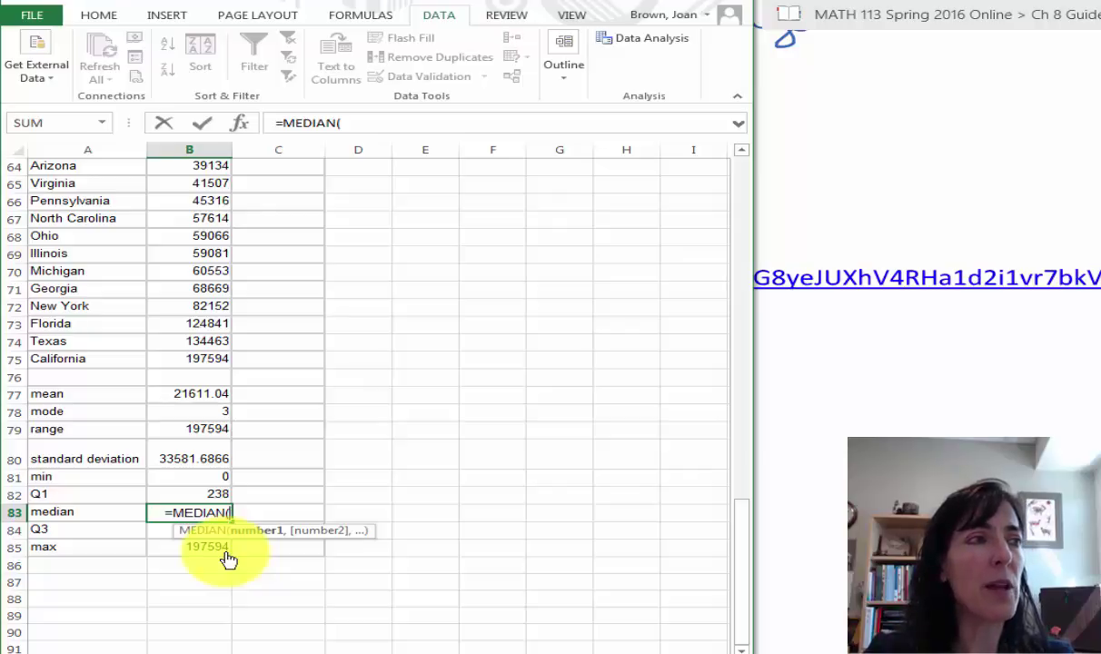
type("b")
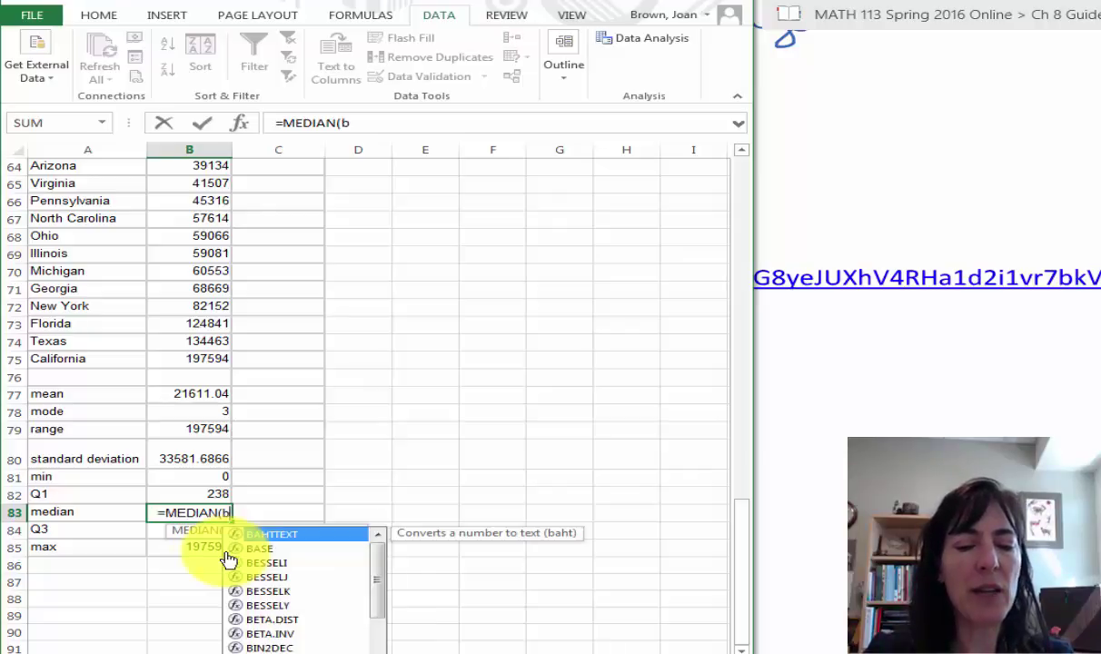
type("1:b")
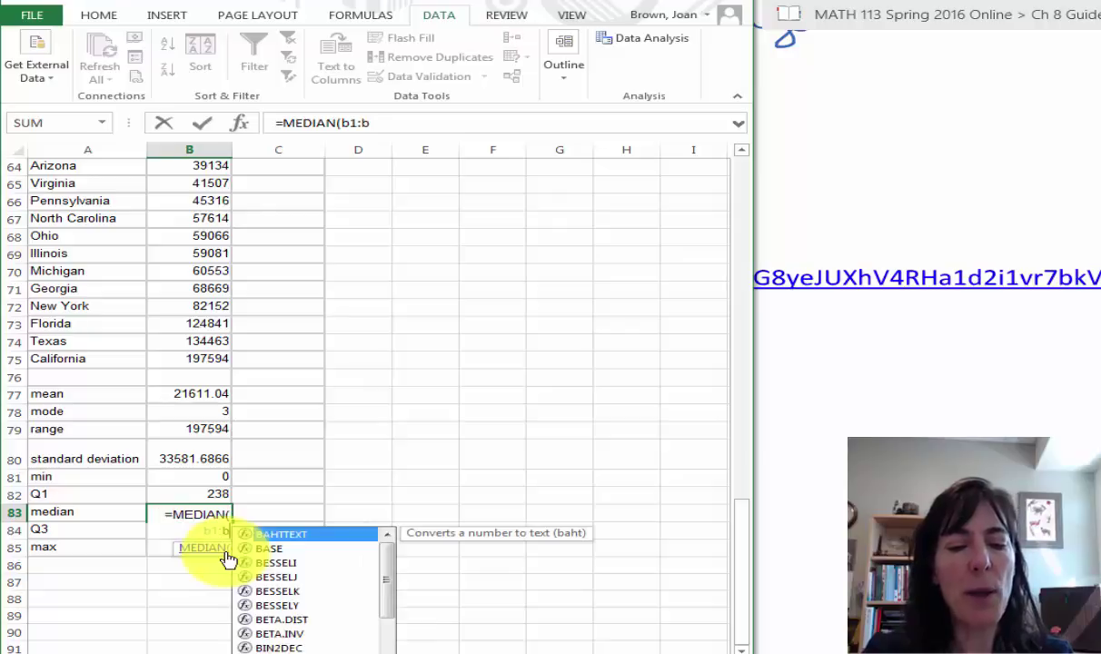
type("75)")
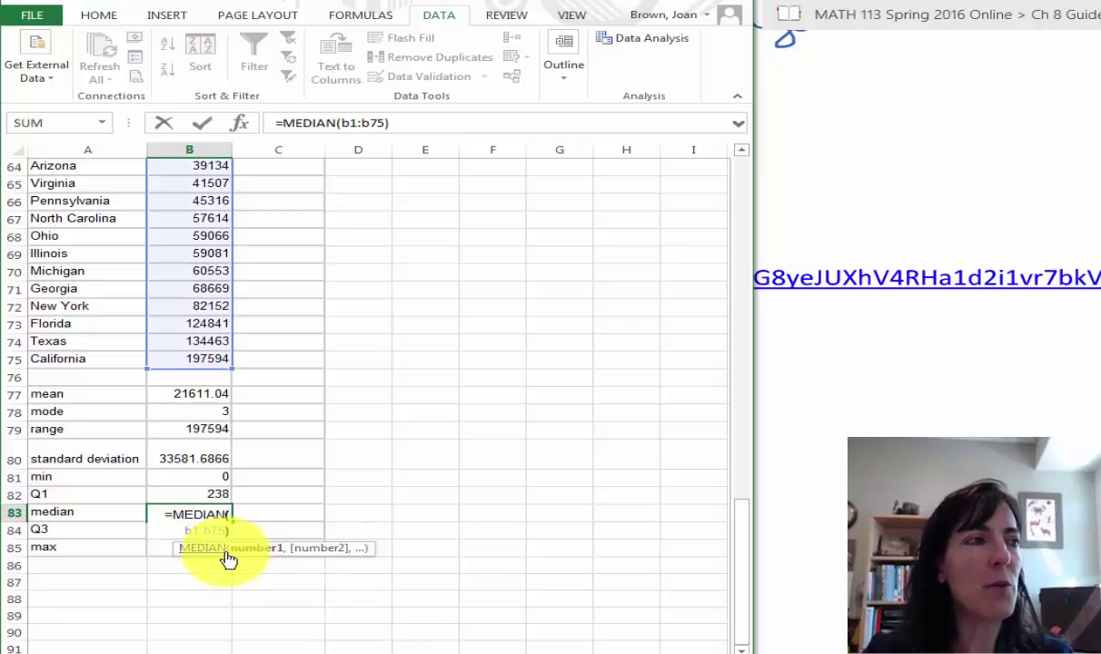
key("Return")
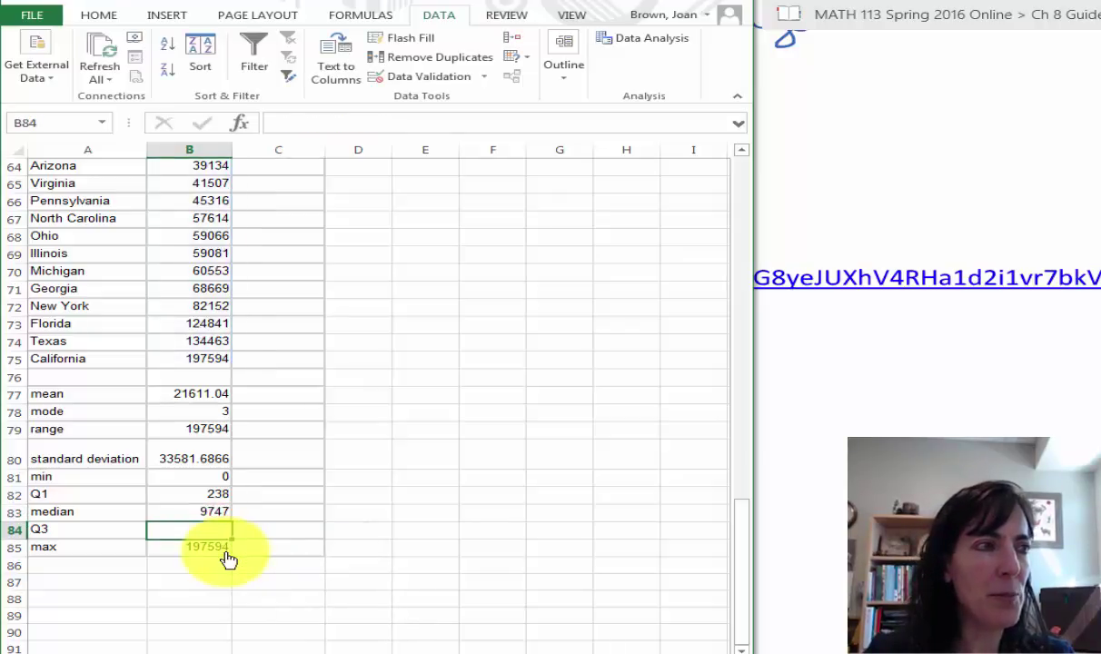
Step: Cross-check the median in cell C83 by calculating the second quartile with the formula =QUARTILE.EXC(b1:b75,2)
left_click(277, 510)
type("=")
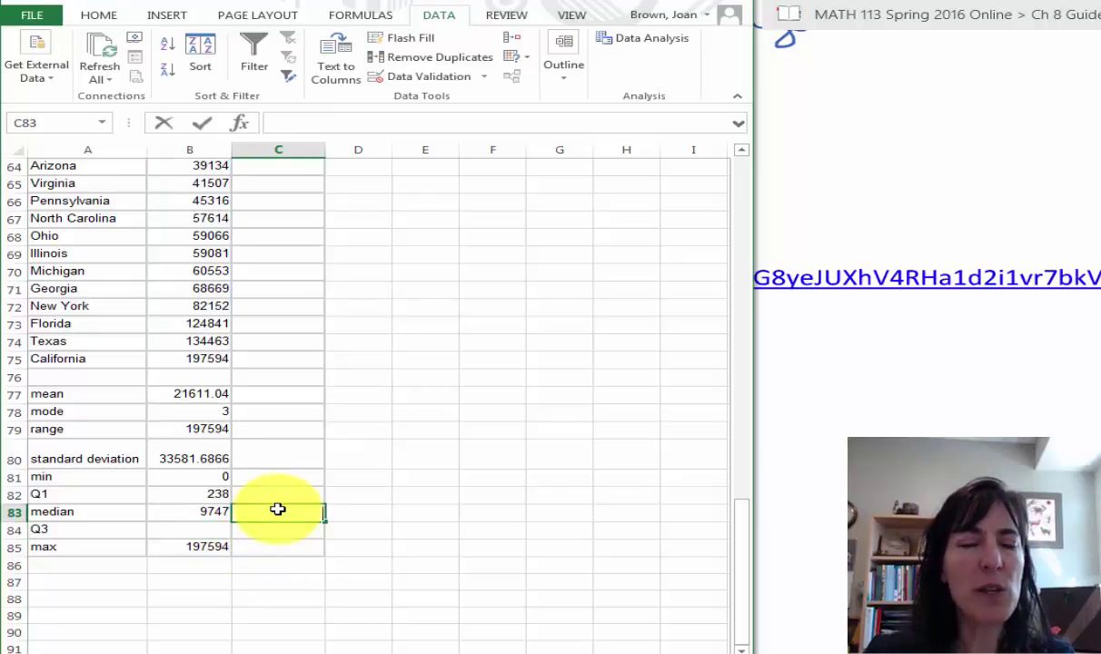
type("quar")
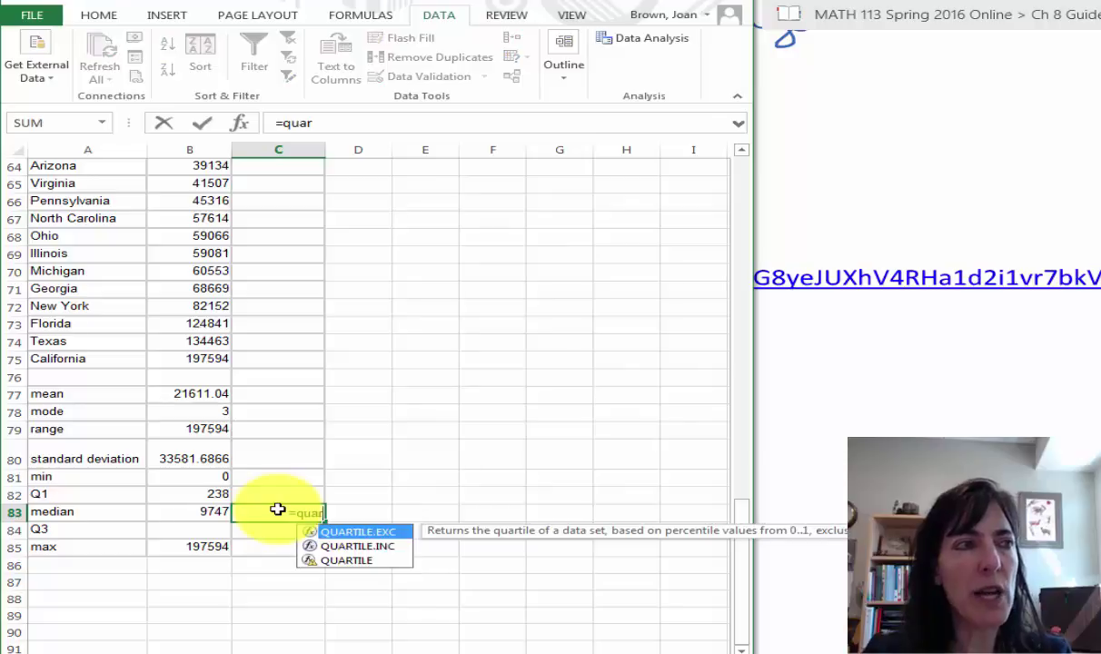
key("Tab")
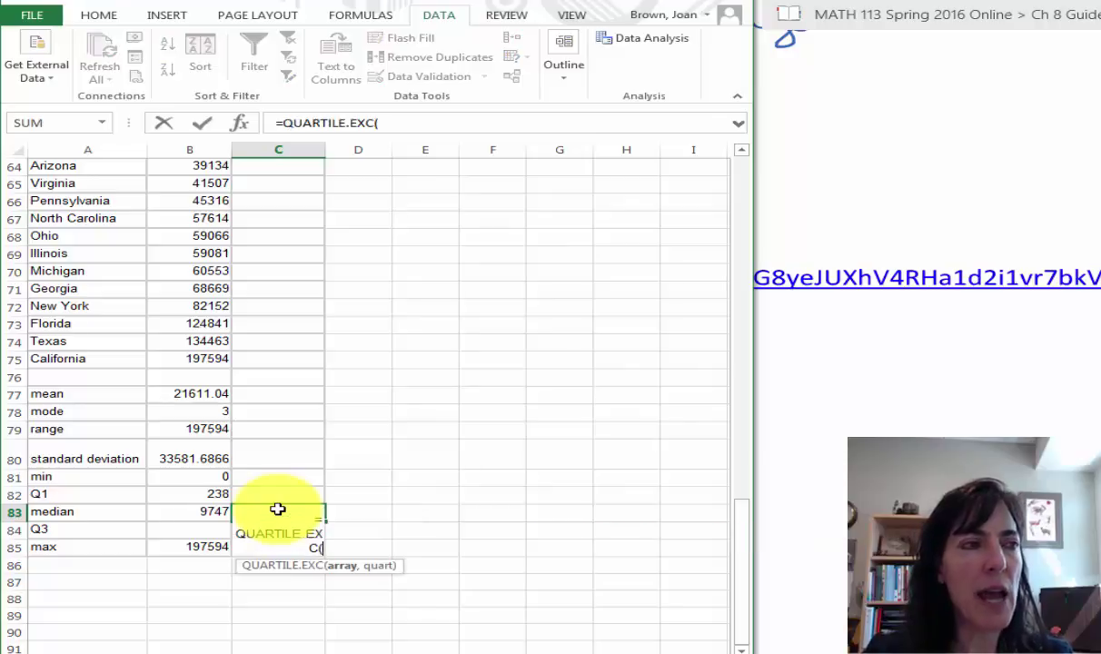
type("b1")
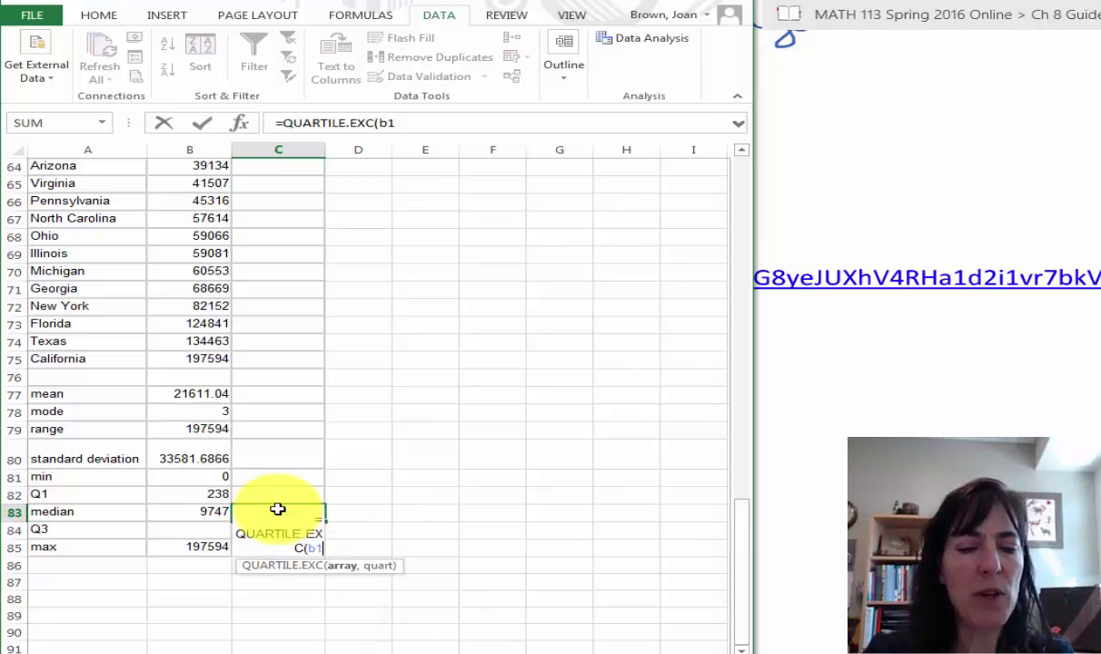
type(":b75,2")
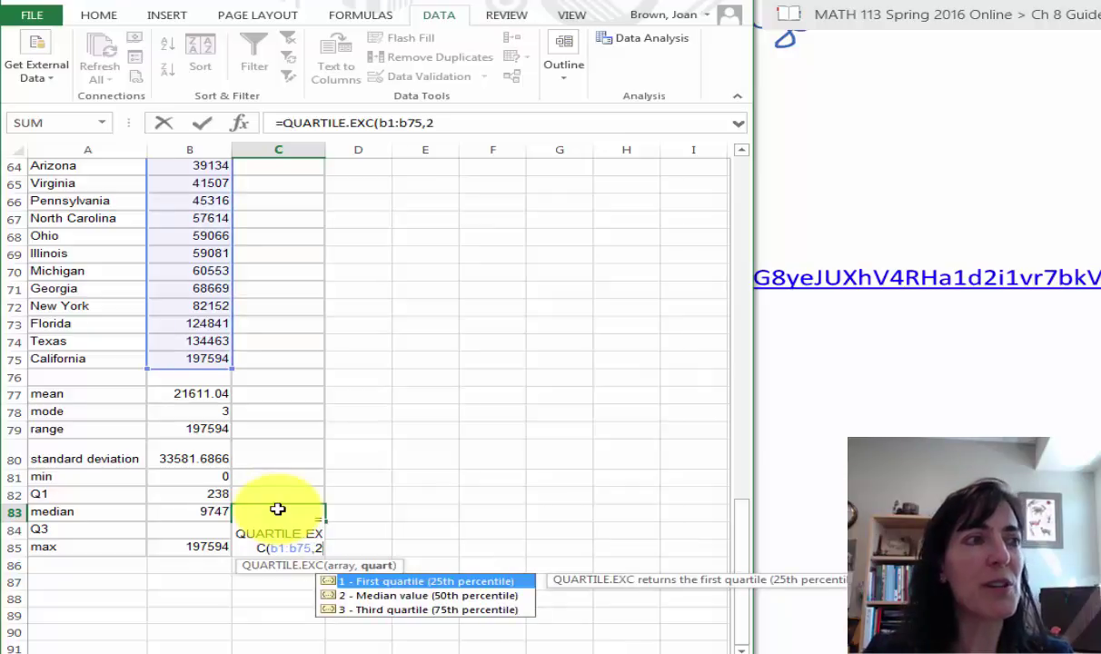
type(")")
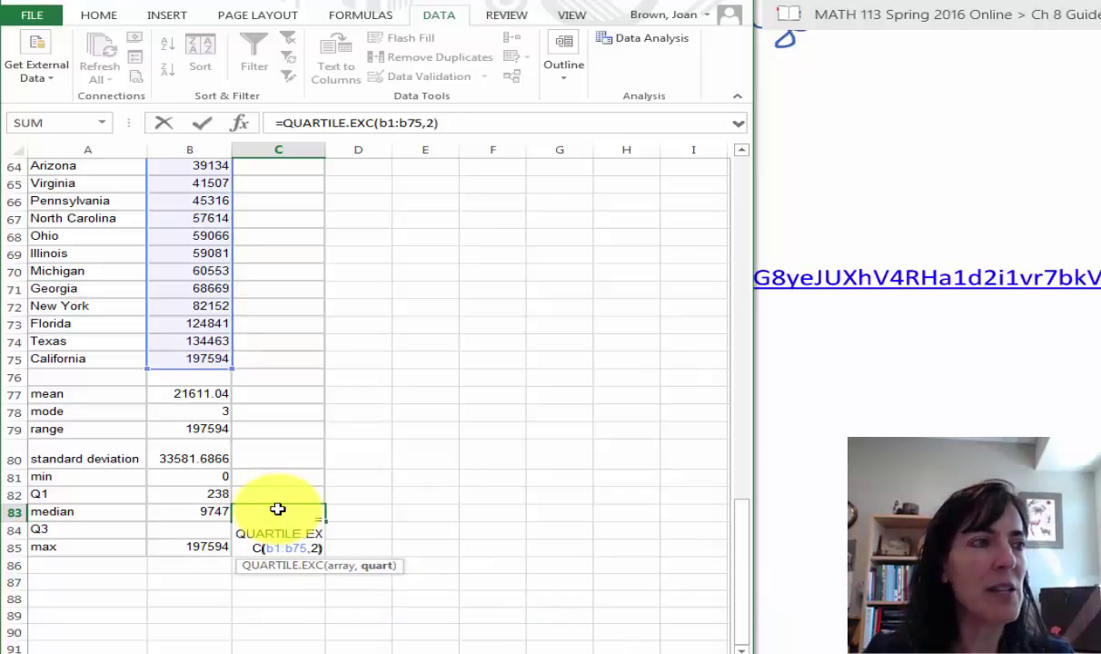
key("Return")
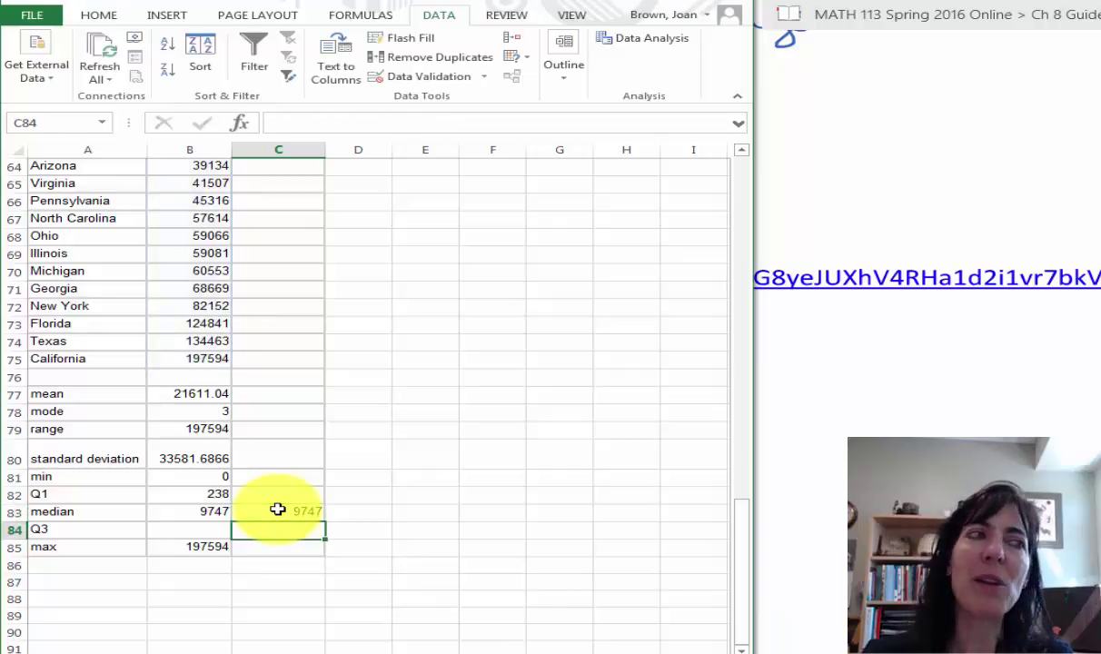
Step: Calculate the third quartile of the column B values in cell B84 with the formula =QUARTILE.EXC(b1:b75,3)
left_click(170, 529)
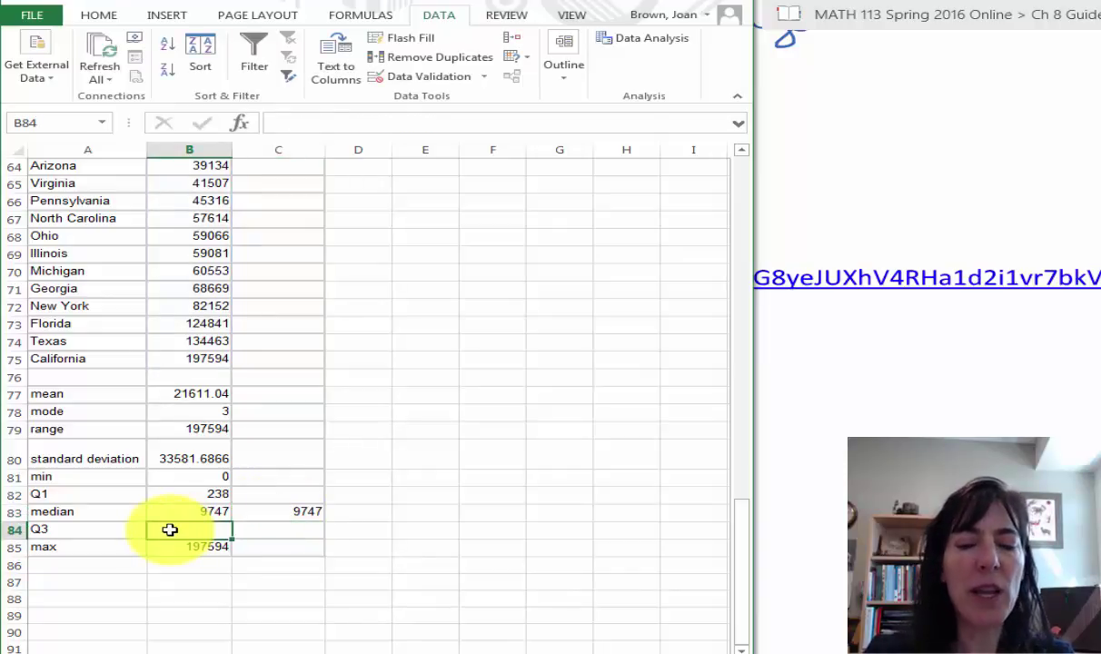
type("=")
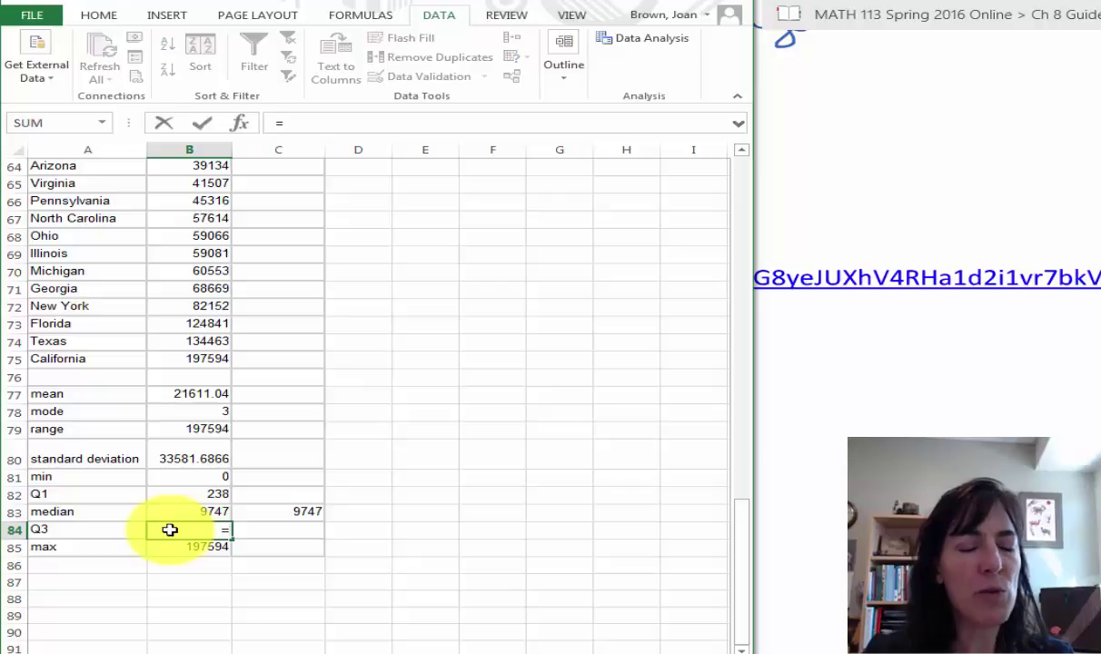
type("quar")
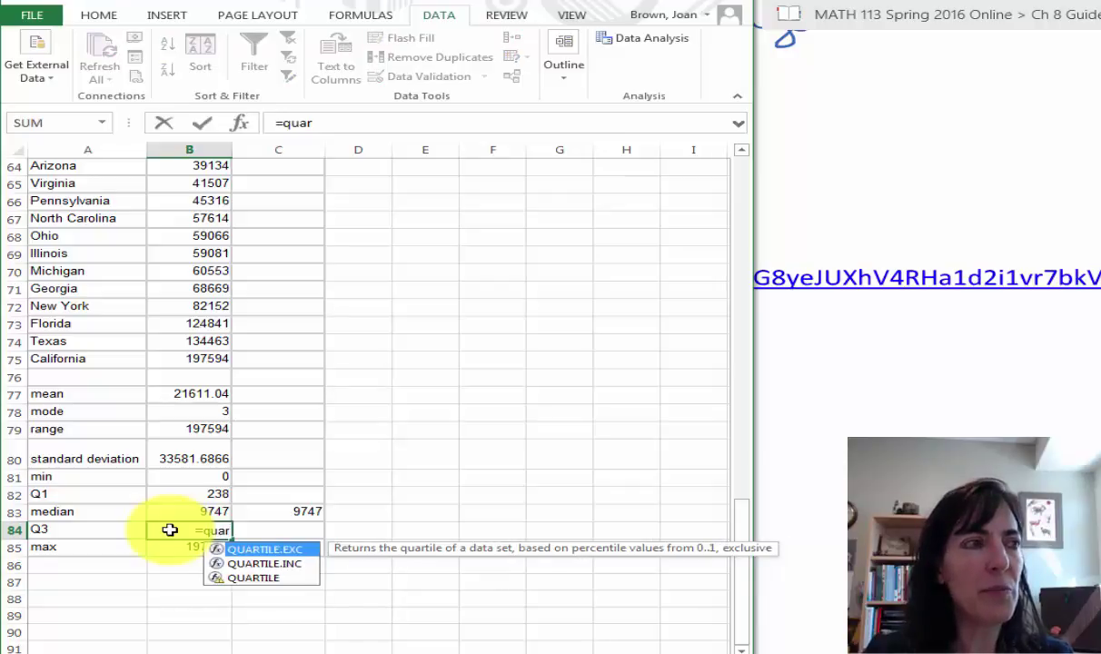
key("Tab")
type("b")
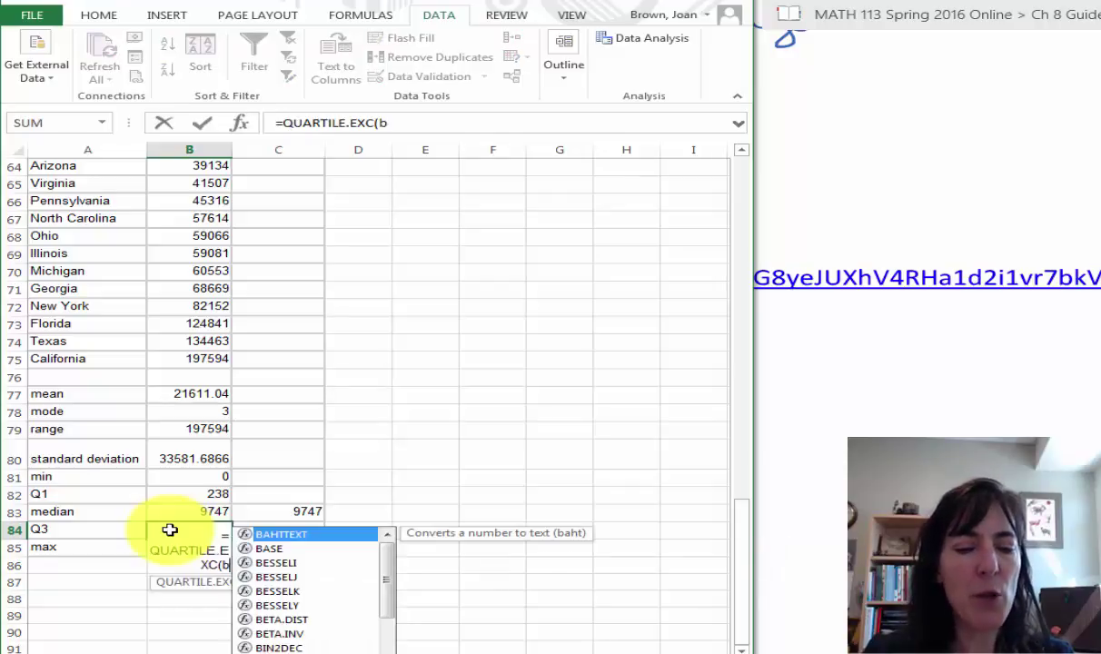
type("1:b75,")
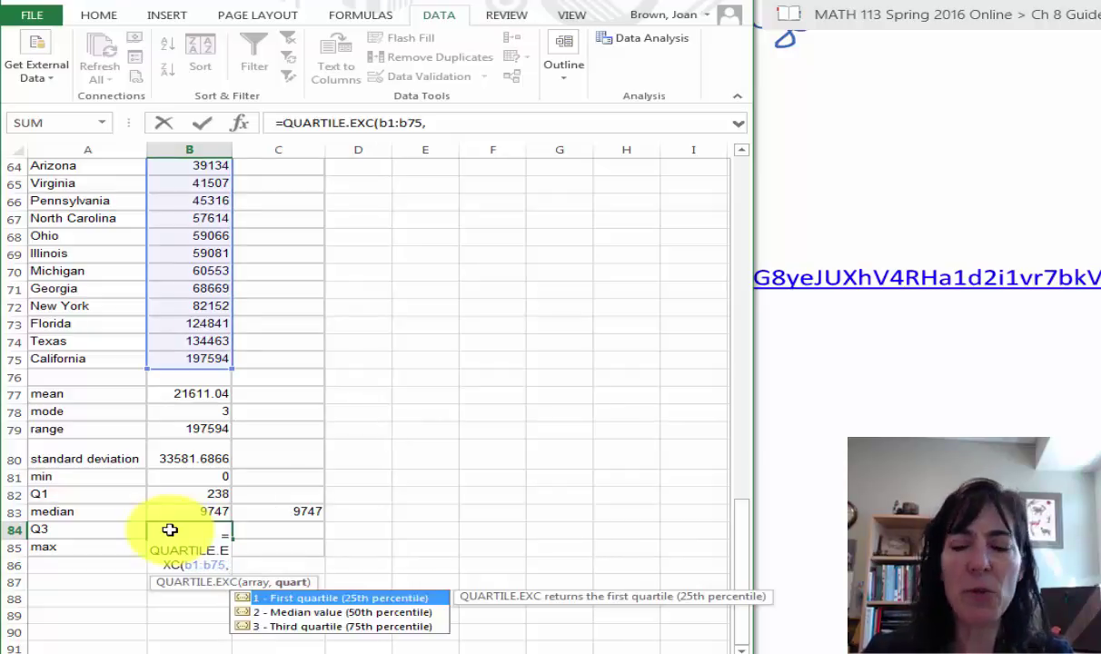
key("Down")
key("Down")
key("Tab")
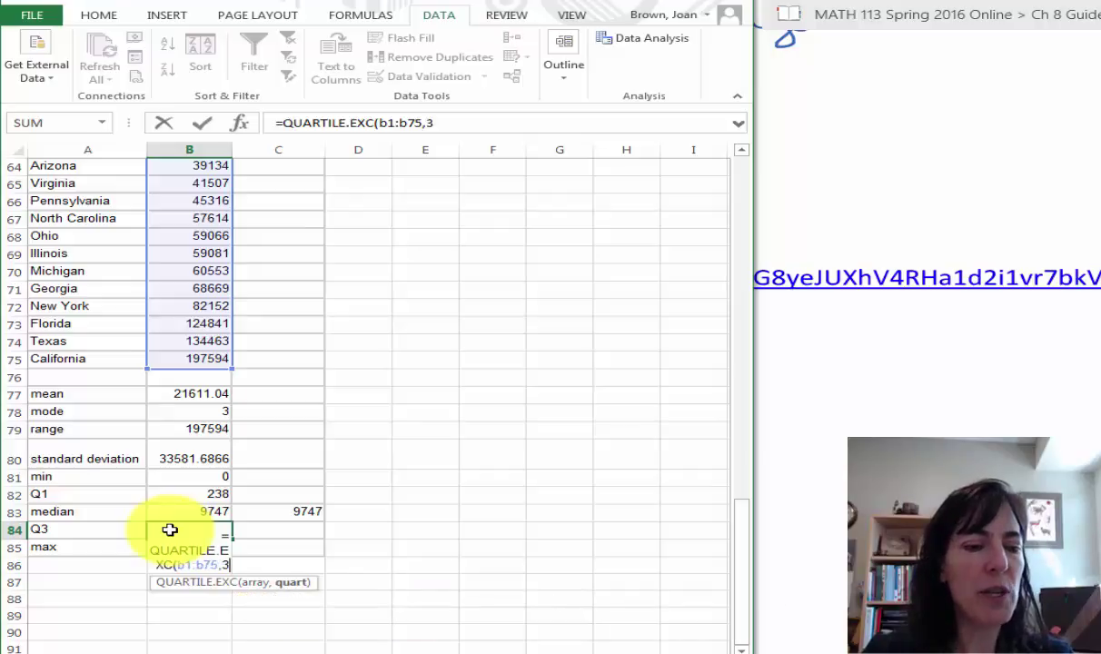
type(")")
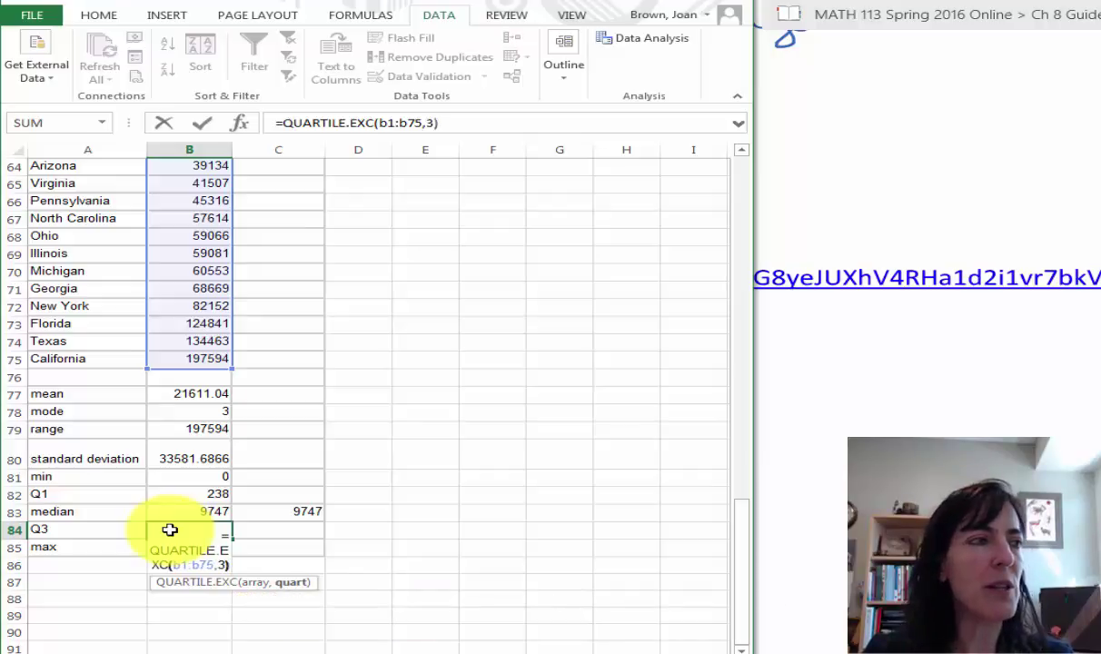
key("Return")
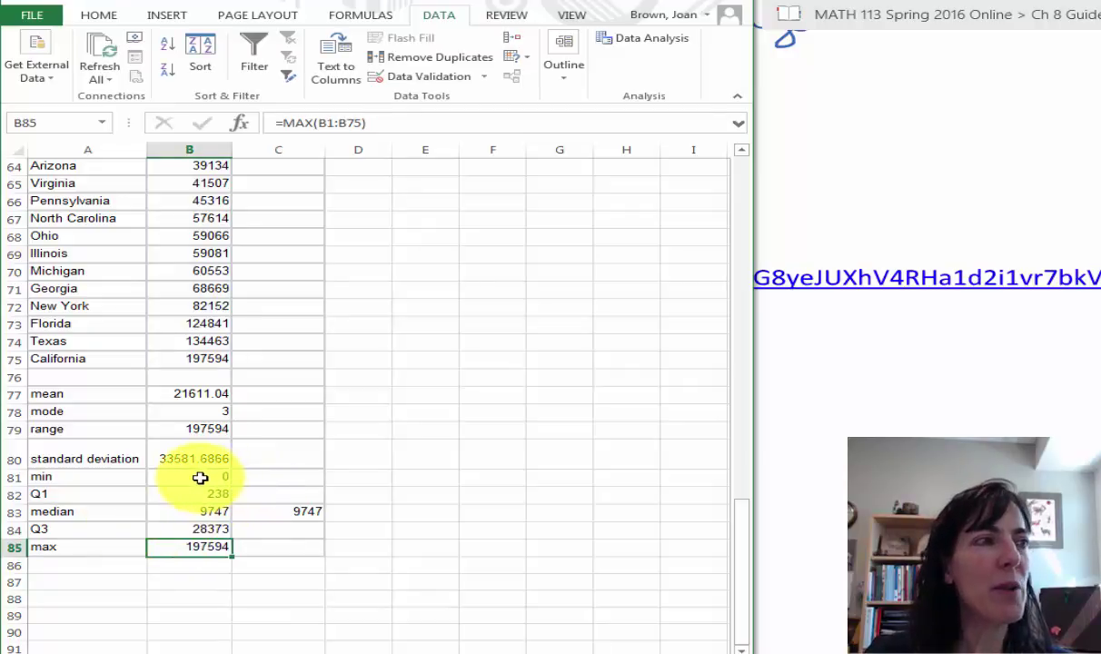
Step: Review the five-number summary in B81:B85 and the mean, mode, range and standard deviation cells in B77:B80
left_click_drag(172, 475, 202, 546)
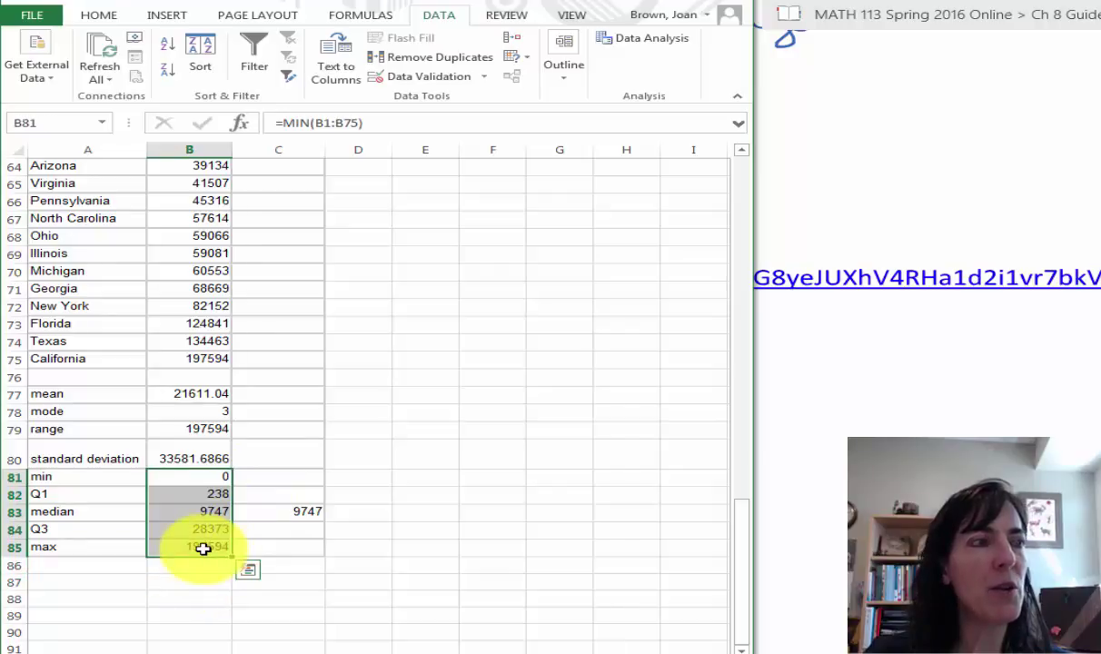
left_click(187, 392)
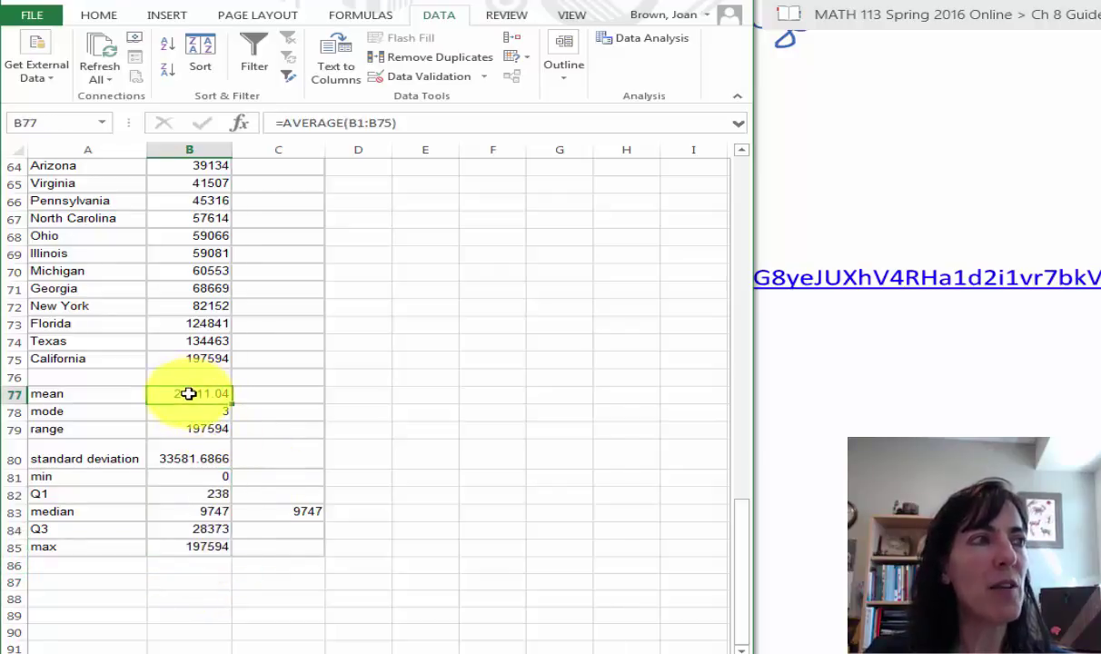
left_click(186, 412)
left_click(177, 433)
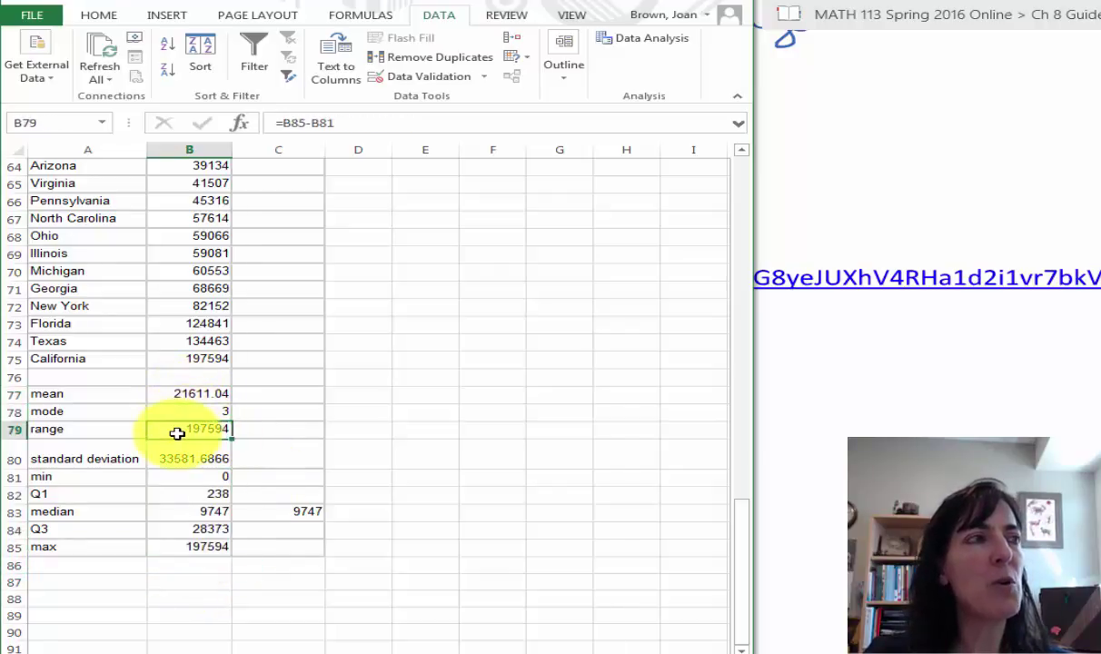
left_click(181, 459)
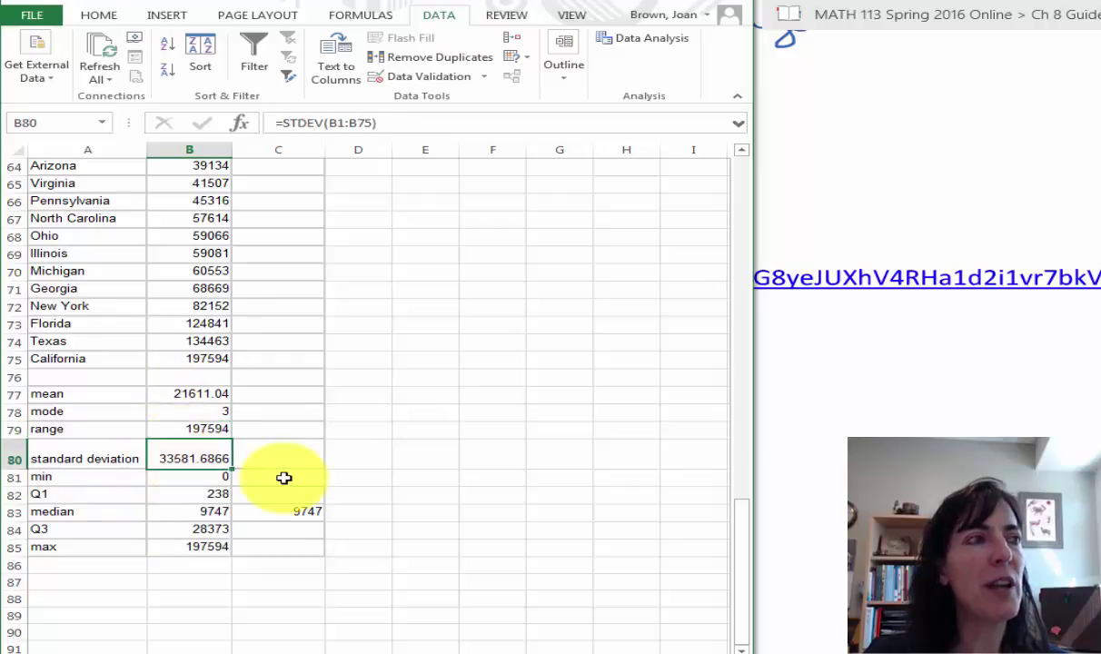